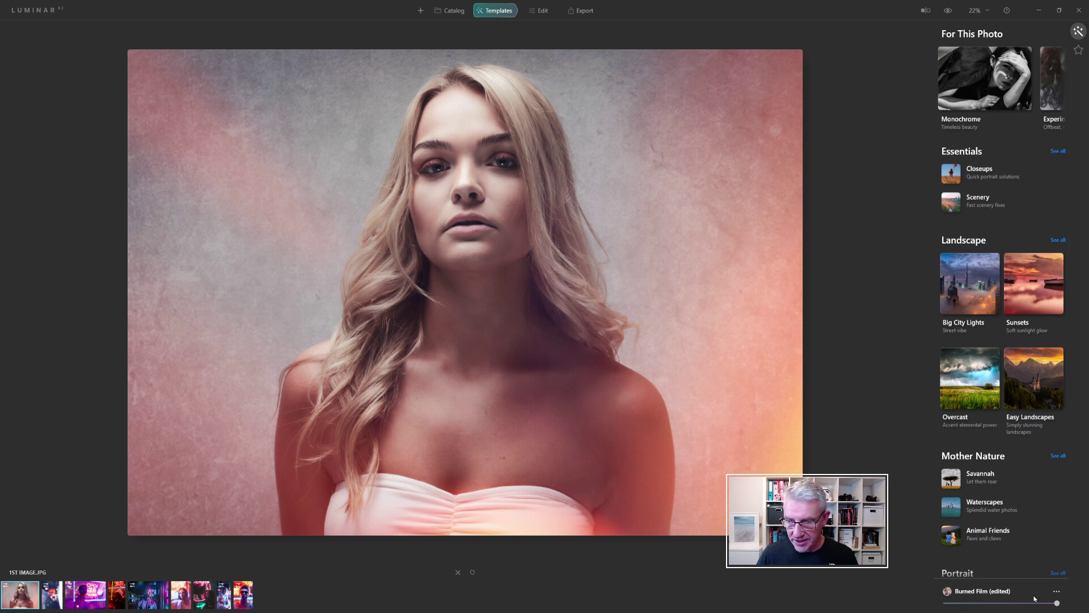
- Nudge the Burned Film template amount slider a touch below its full strength
{"action": "mouse_move", "coordinate": [1057, 603]}
{"action": "left_mouse_down"}
{"action": "mouse_move", "coordinate": [1018, 606]}
{"action": "mouse_move", "coordinate": [1057, 605]}
{"action": "left_mouse_up"}
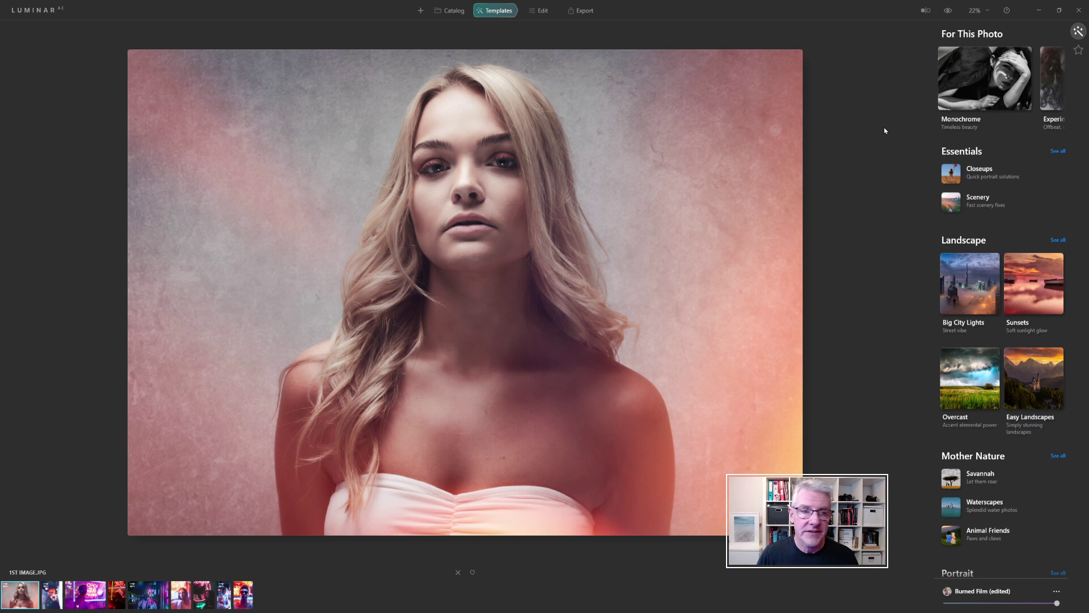
- Show the LUMINAR menu's File submenu, listing export, catalog, preferences and exit
{"action": "left_click", "coordinate": [40, 13]}
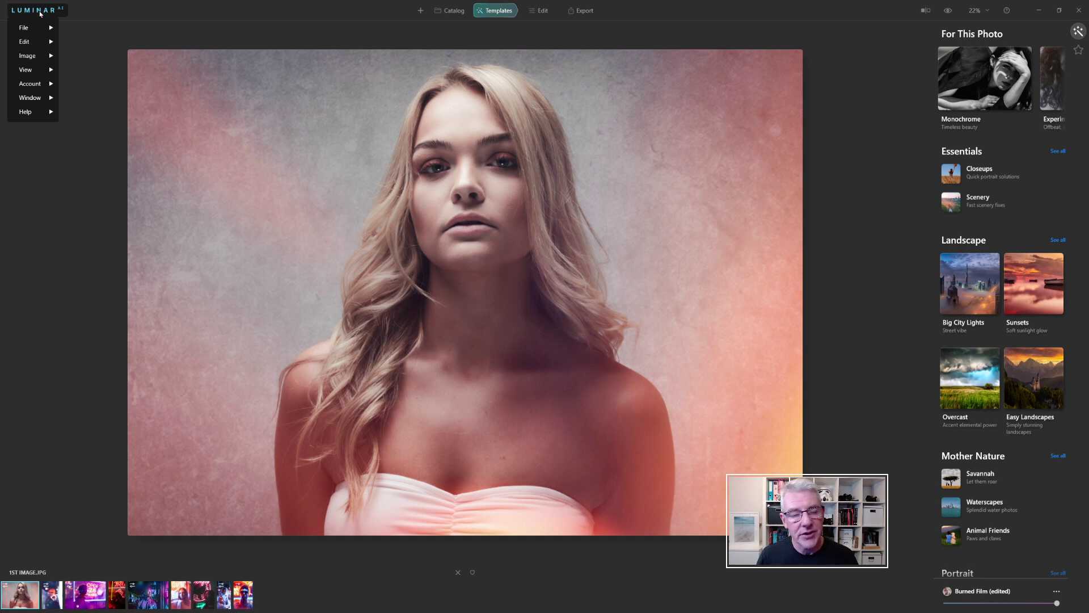
{"action": "mouse_move", "coordinate": [41, 29]}
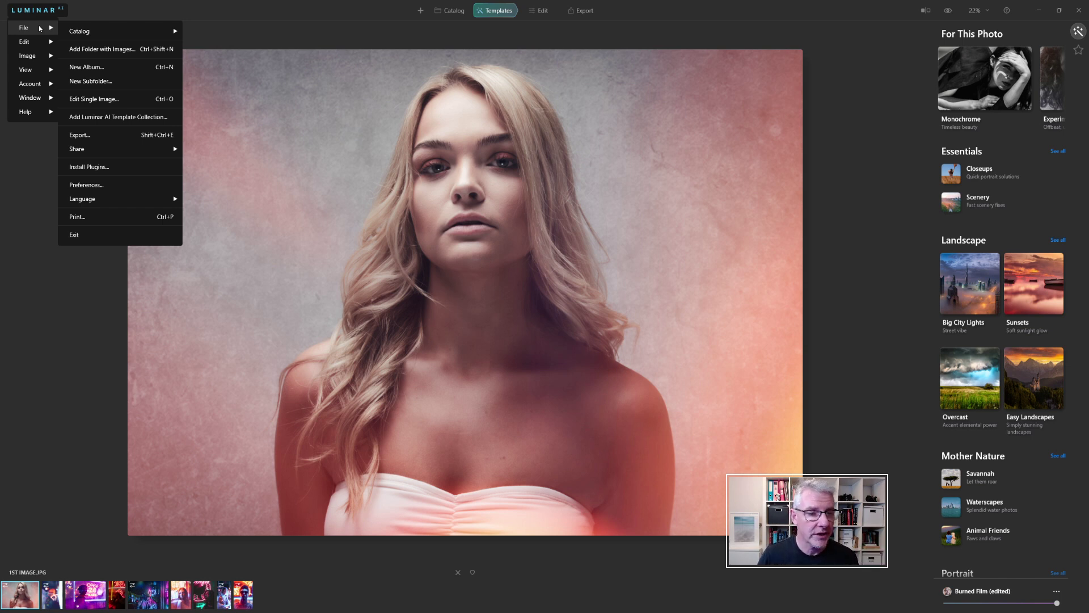
{"action": "mouse_move", "coordinate": [100, 35]}
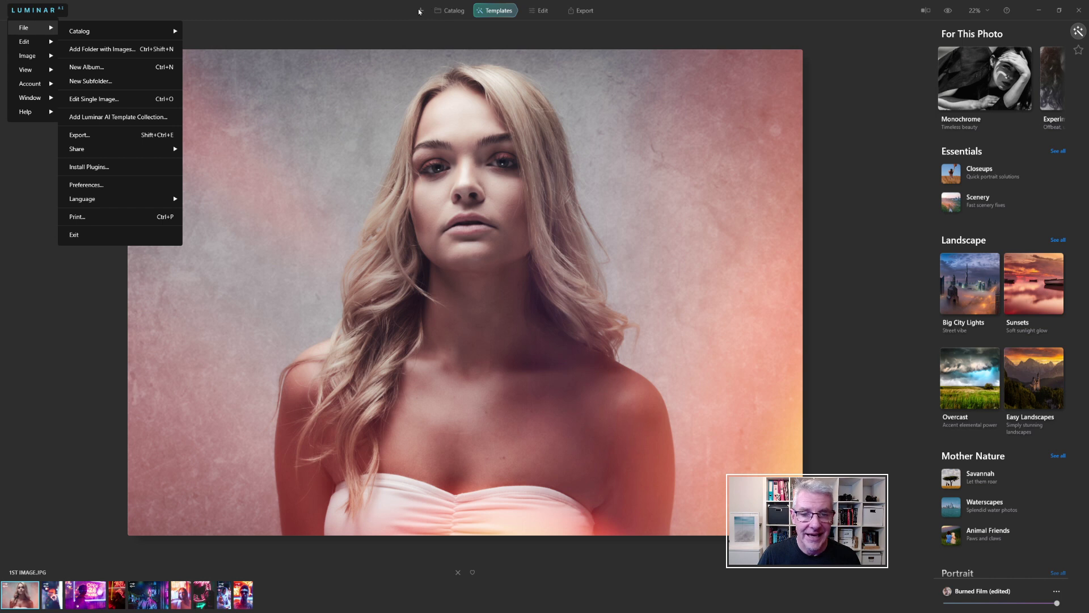
- Open the first portrait in the Catalog's Single Image Edits collection as a large view
{"action": "left_click", "coordinate": [420, 11]}
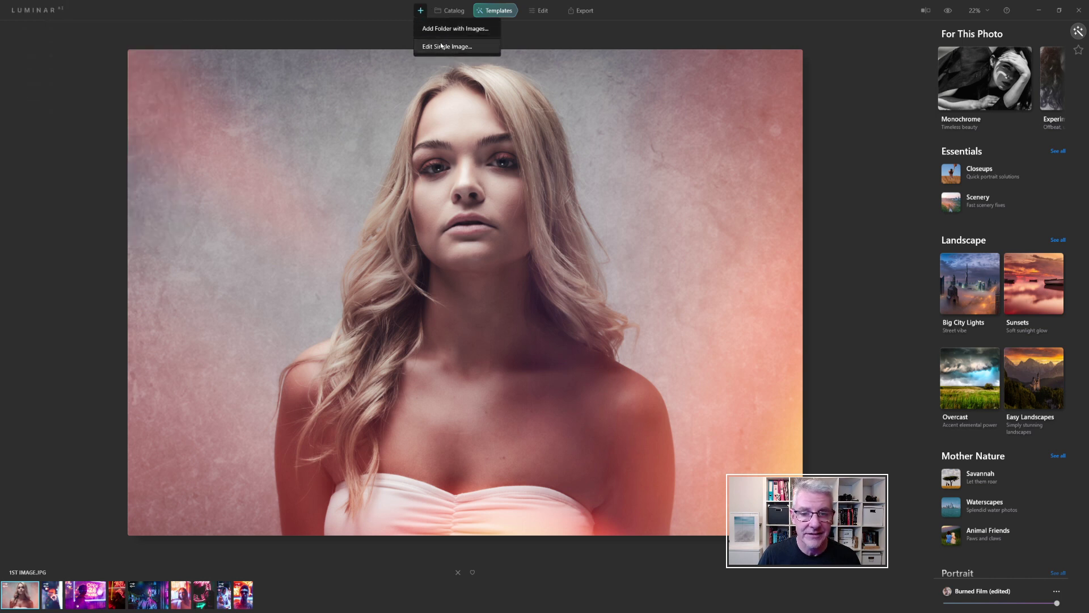
{"action": "left_click", "coordinate": [451, 12]}
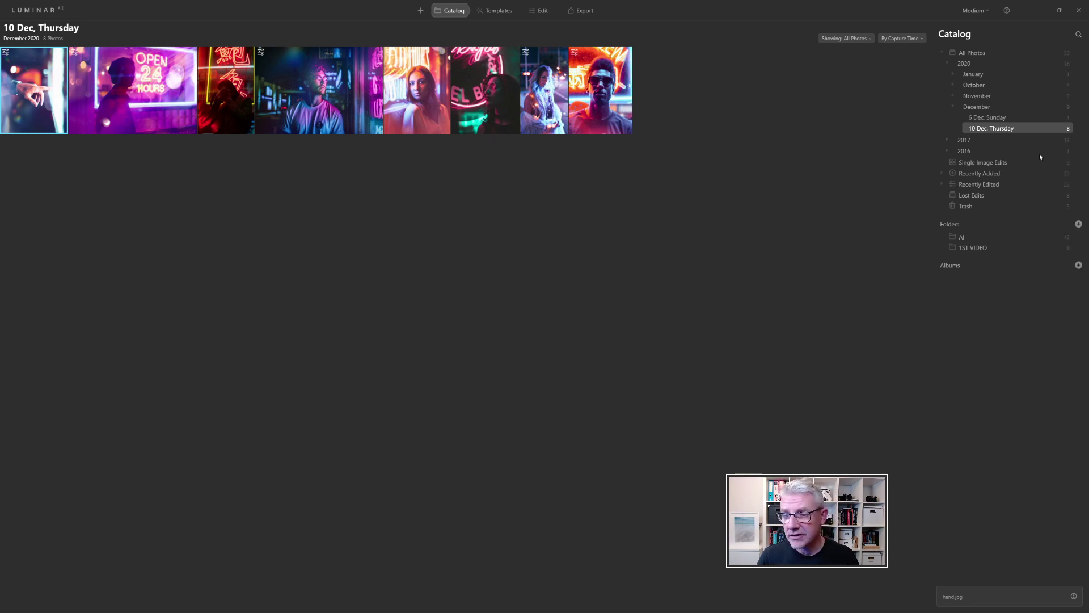
{"action": "left_click", "coordinate": [1014, 165]}
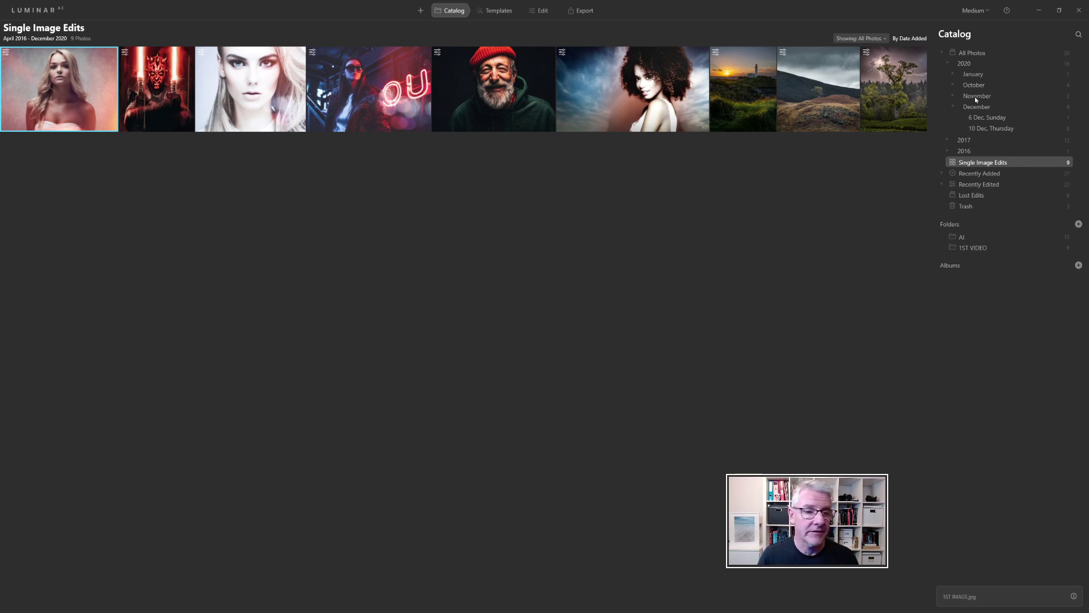
{"action": "double_click", "coordinate": [91, 101]}
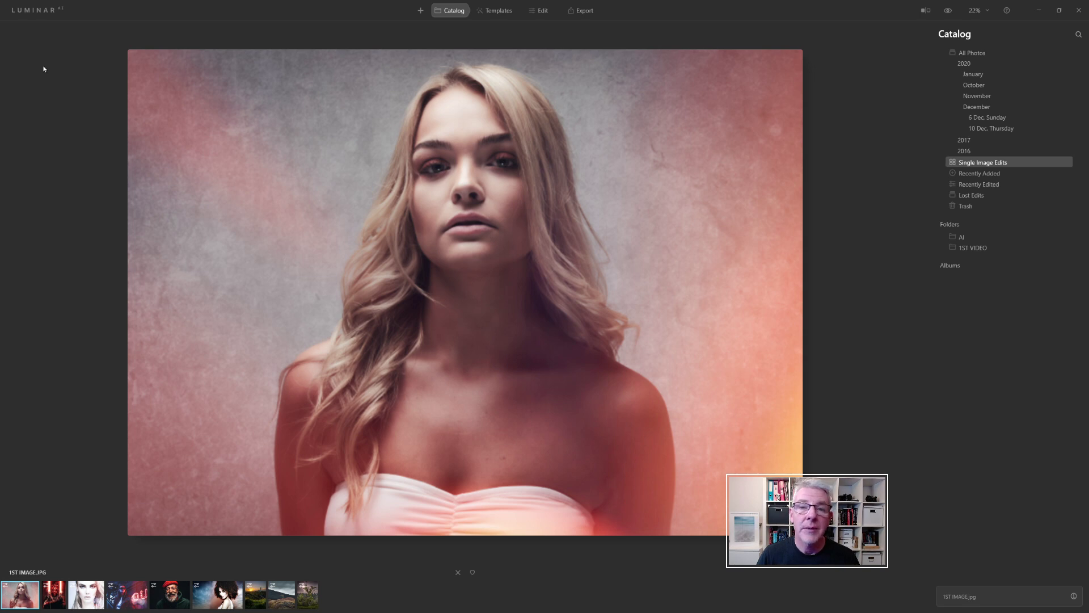
- Browse the main menu's Edit and Image submenus, ending on the View submenu's modes
{"action": "left_click", "coordinate": [55, 15]}
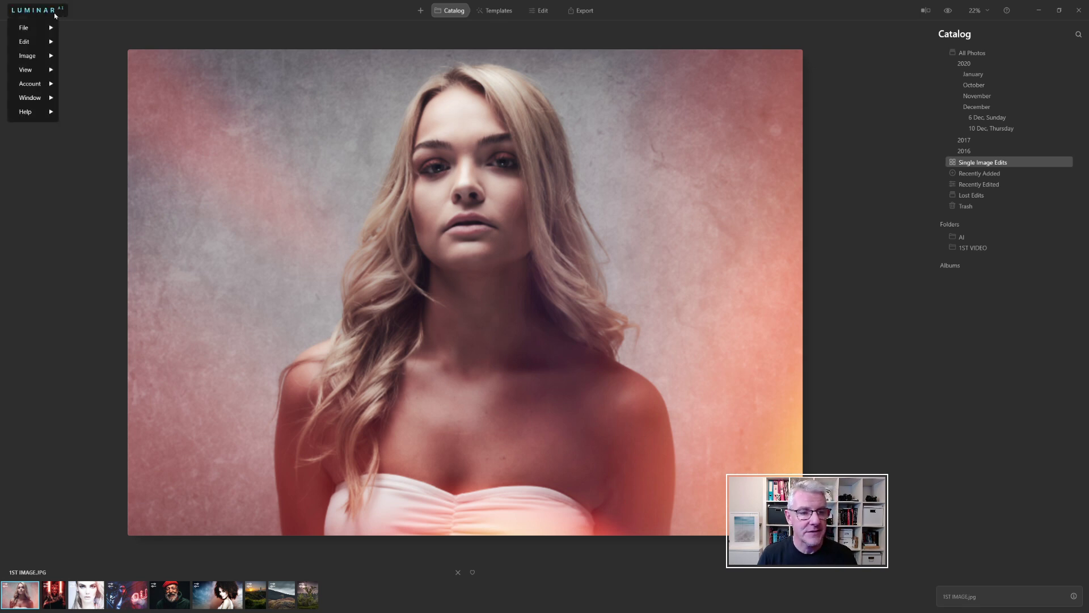
{"action": "mouse_move", "coordinate": [50, 27]}
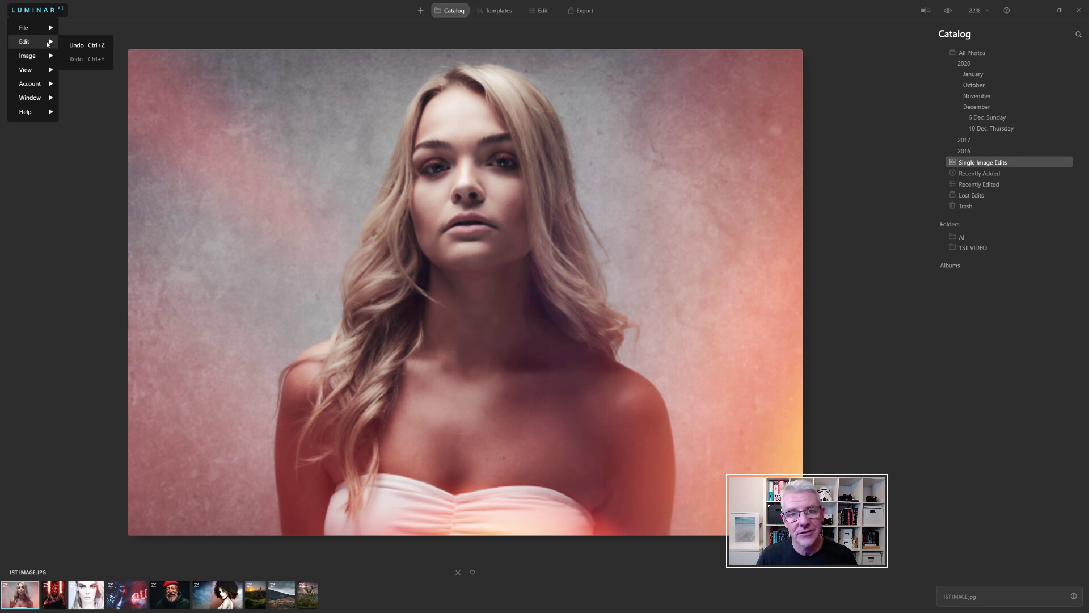
{"action": "mouse_move", "coordinate": [39, 59]}
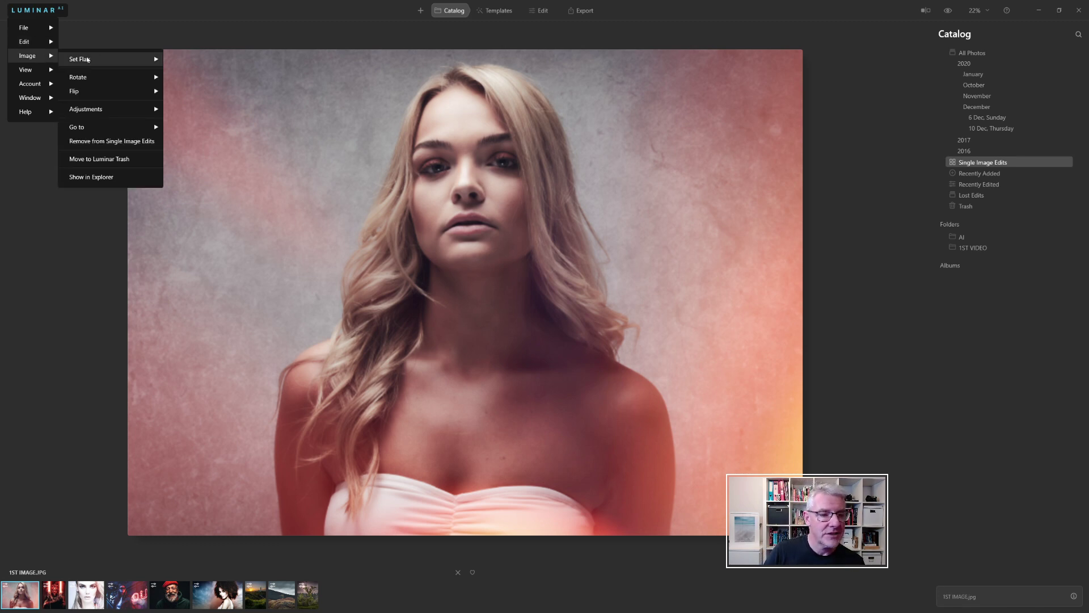
{"action": "mouse_move", "coordinate": [92, 59]}
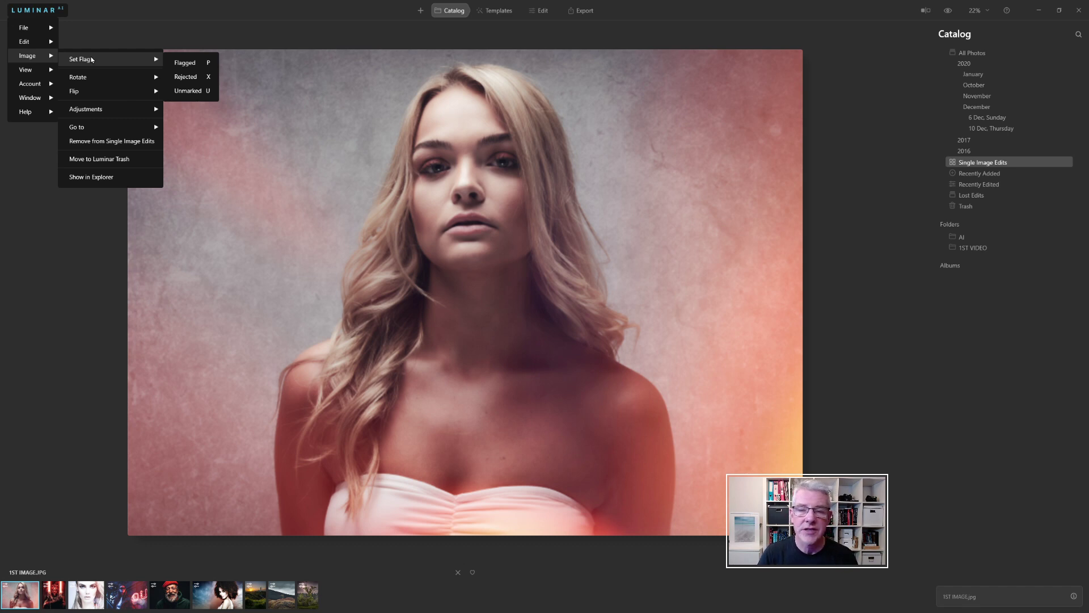
{"action": "mouse_move", "coordinate": [121, 74]}
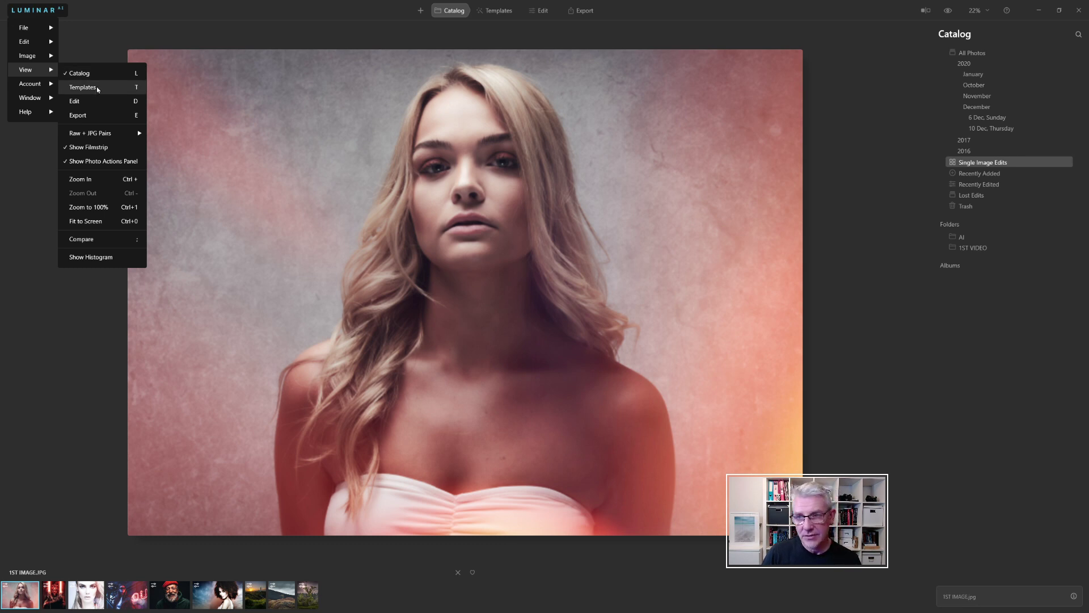
- Switch the portrait to Templates mode and hide the filmstrip
{"action": "left_click", "coordinate": [97, 88]}
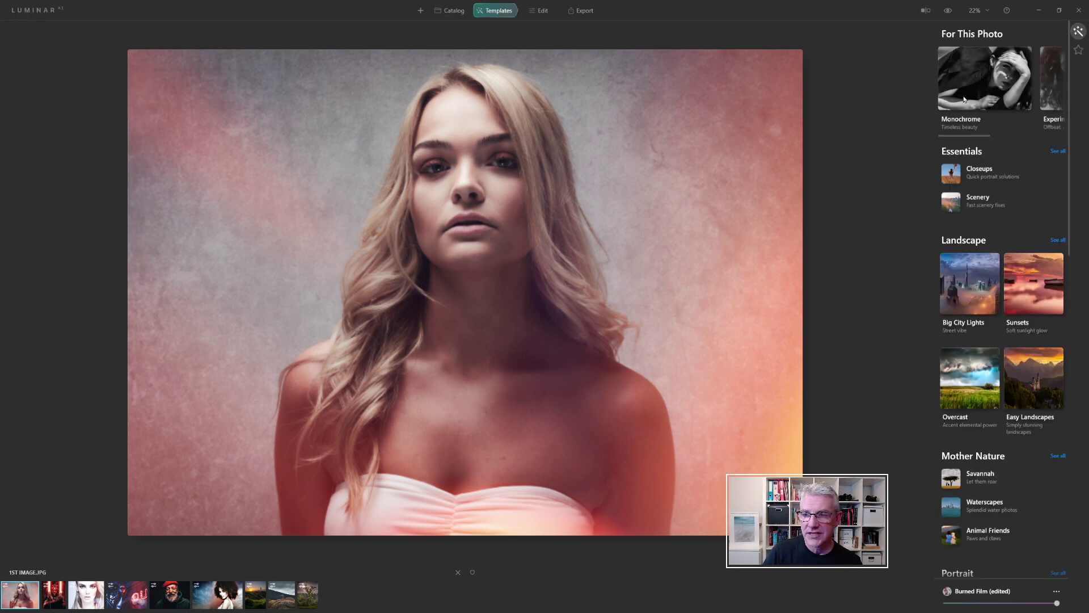
{"action": "left_click", "coordinate": [21, 16]}
{"action": "mouse_move", "coordinate": [42, 69]}
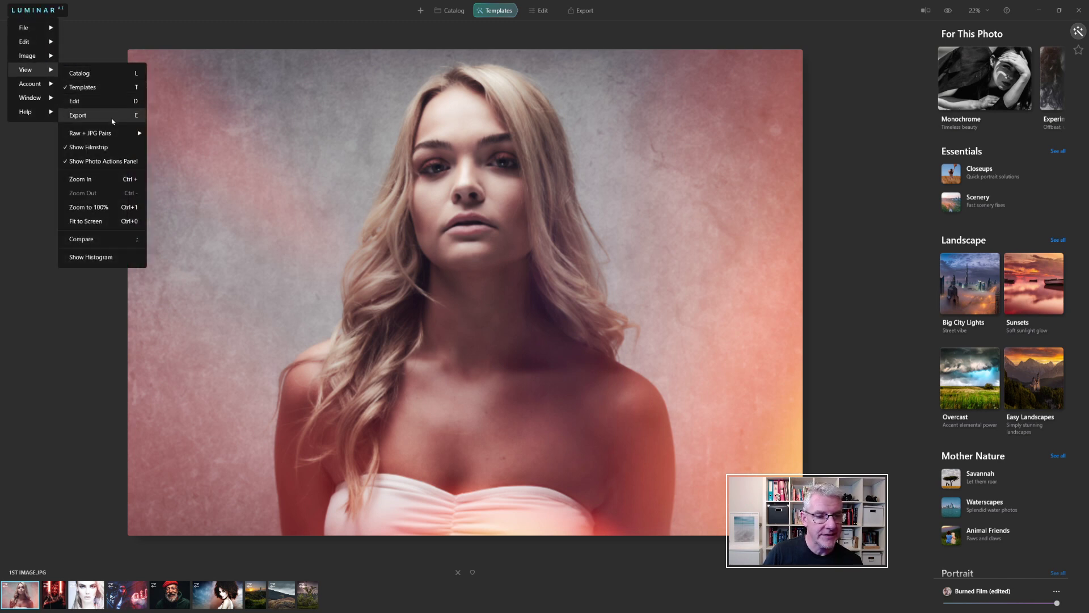
{"action": "mouse_move", "coordinate": [115, 136]}
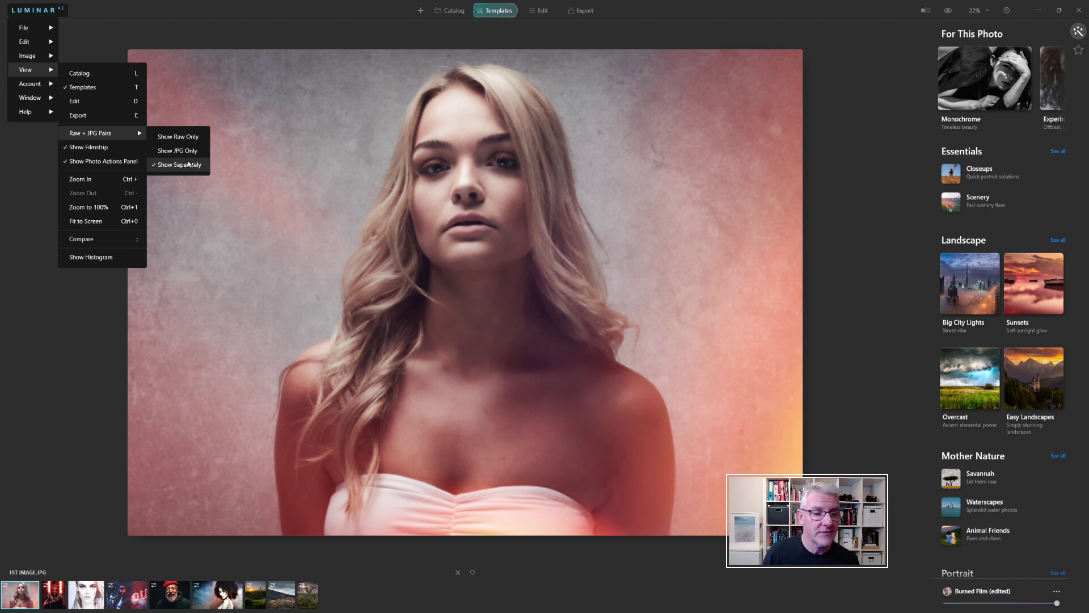
{"action": "left_click", "coordinate": [84, 148]}
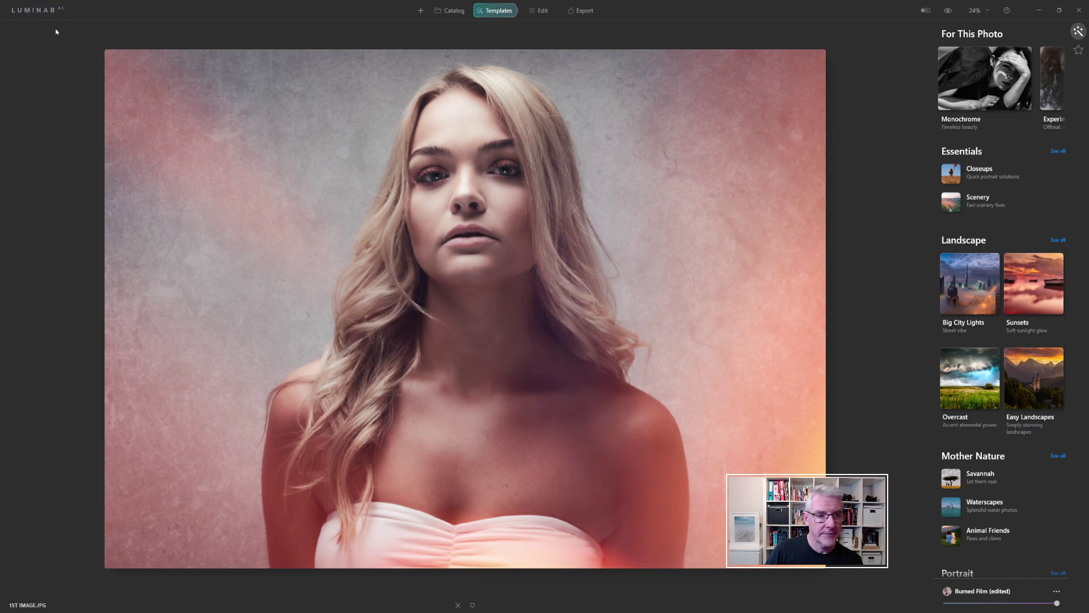
- Restore the filmstrip of photos via View > Show Filmstrip
{"action": "left_click", "coordinate": [34, 11]}
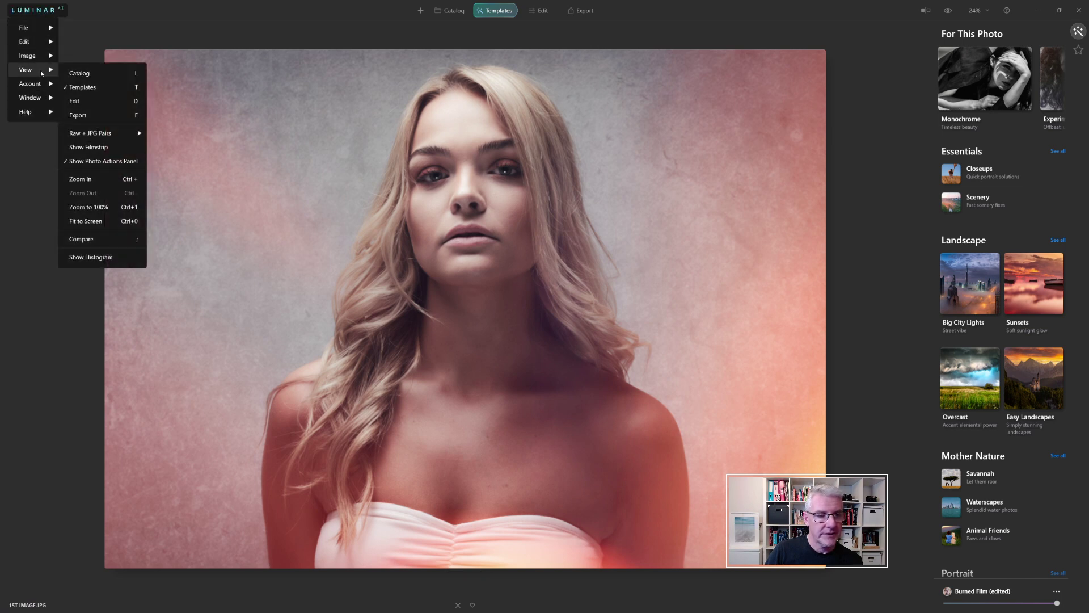
{"action": "left_click", "coordinate": [113, 148]}
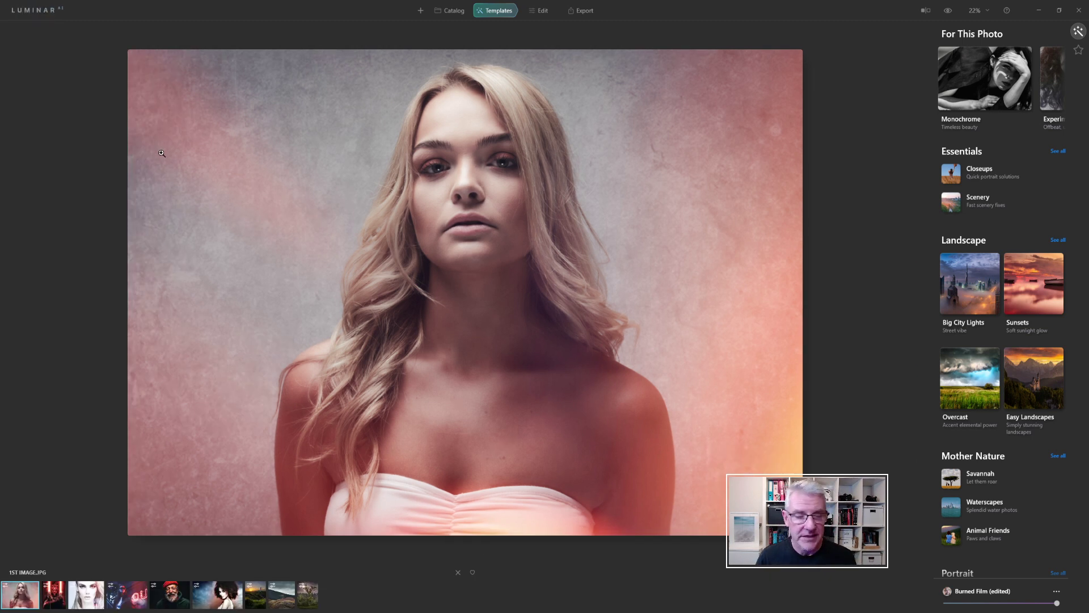
{"action": "left_click", "coordinate": [36, 10]}
{"action": "mouse_move", "coordinate": [33, 73]}
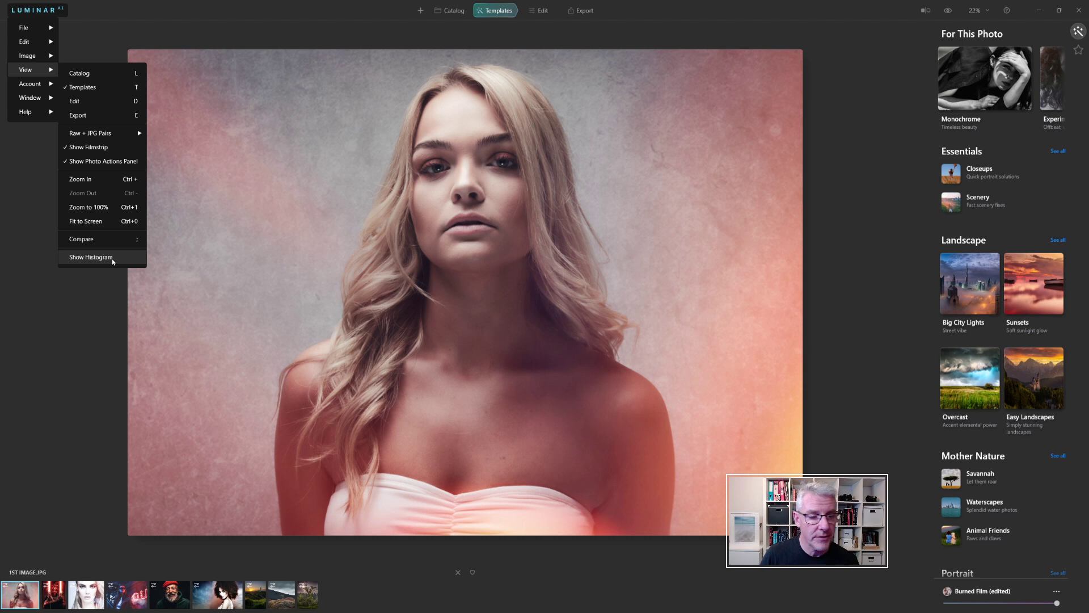
- Show the histogram and cycle it through green, blue and luminance back to combined RGB
{"action": "left_click", "coordinate": [113, 259]}
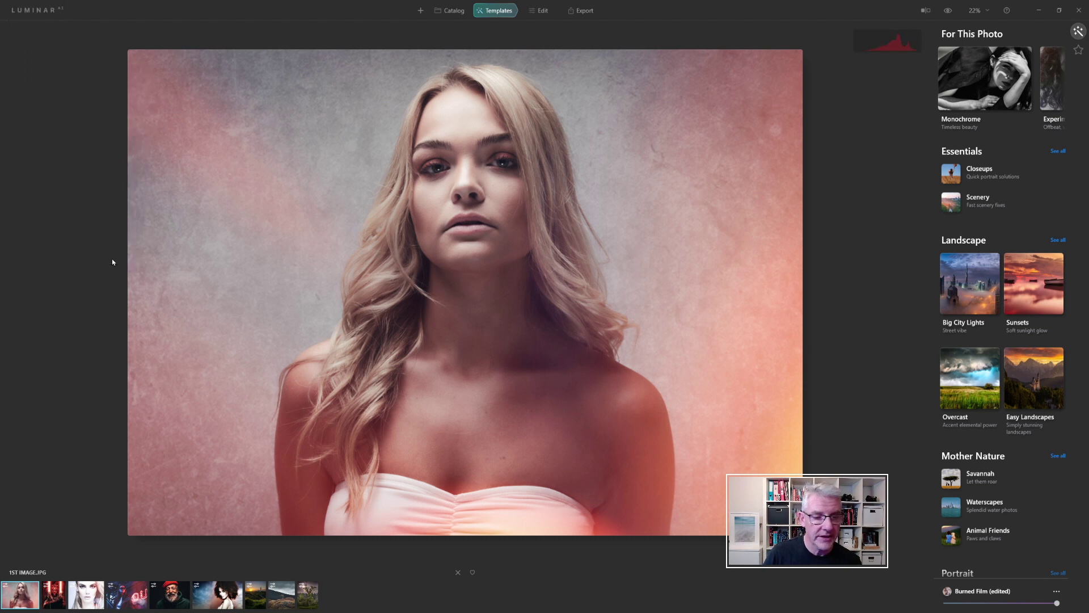
{"action": "left_click", "coordinate": [897, 47]}
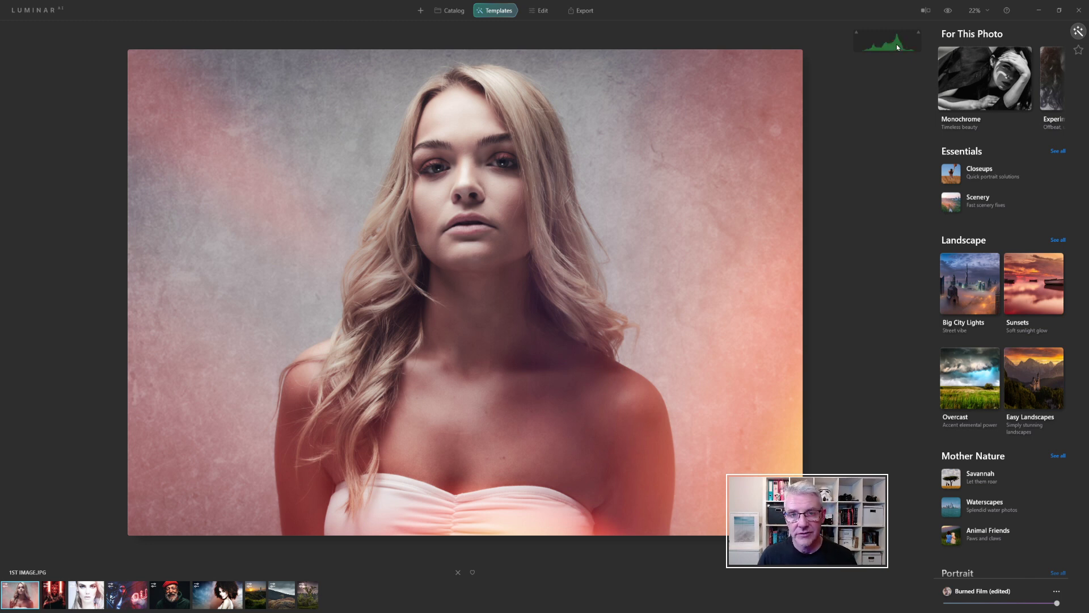
{"action": "left_click", "coordinate": [897, 47]}
{"action": "left_click", "coordinate": [897, 47]}
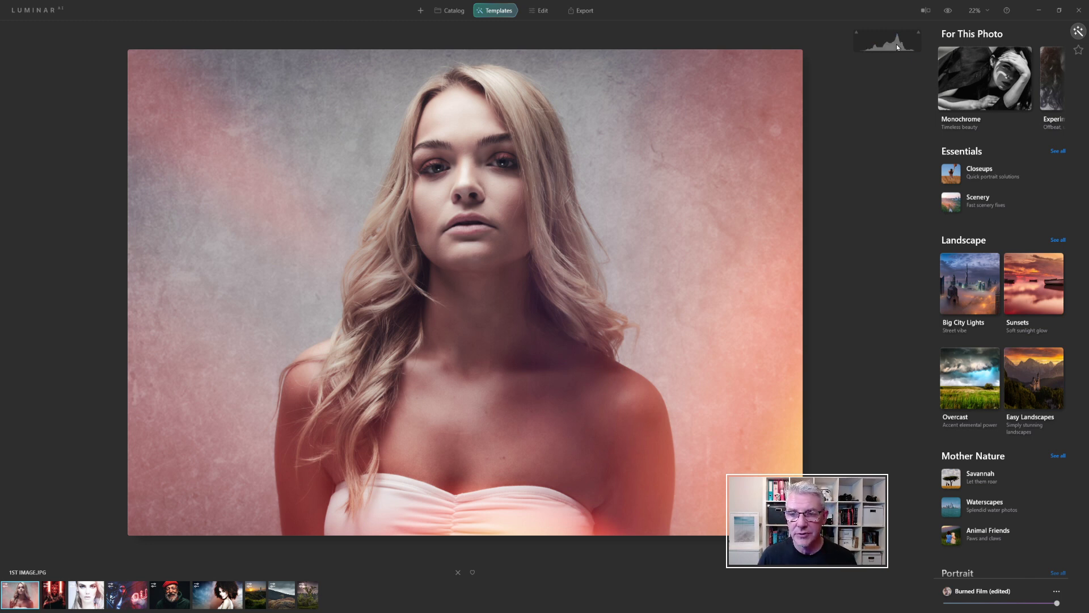
{"action": "left_click", "coordinate": [897, 47]}
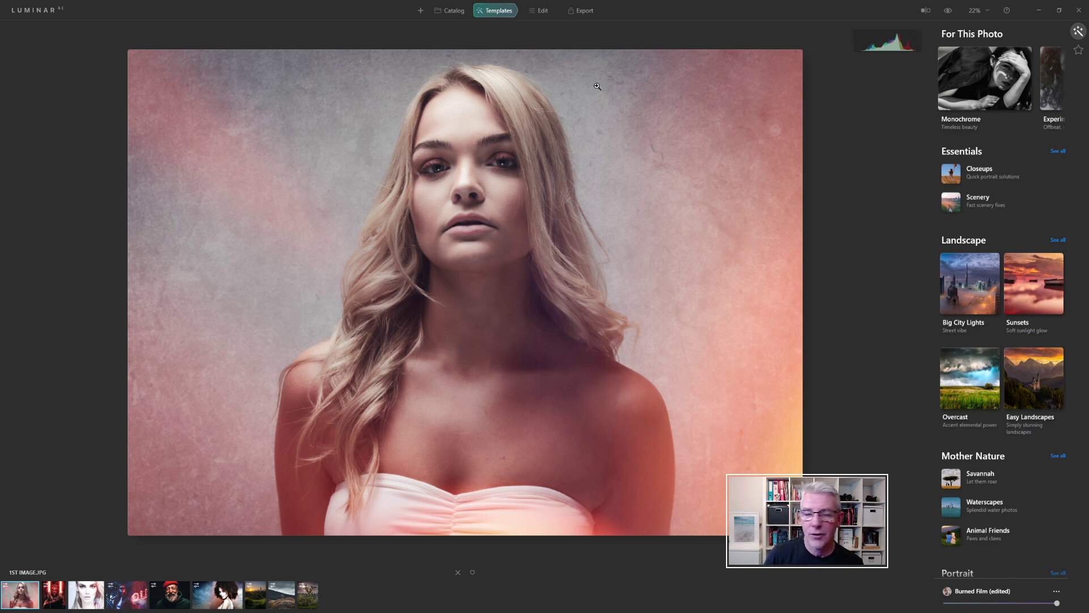
{"action": "left_click", "coordinate": [41, 17]}
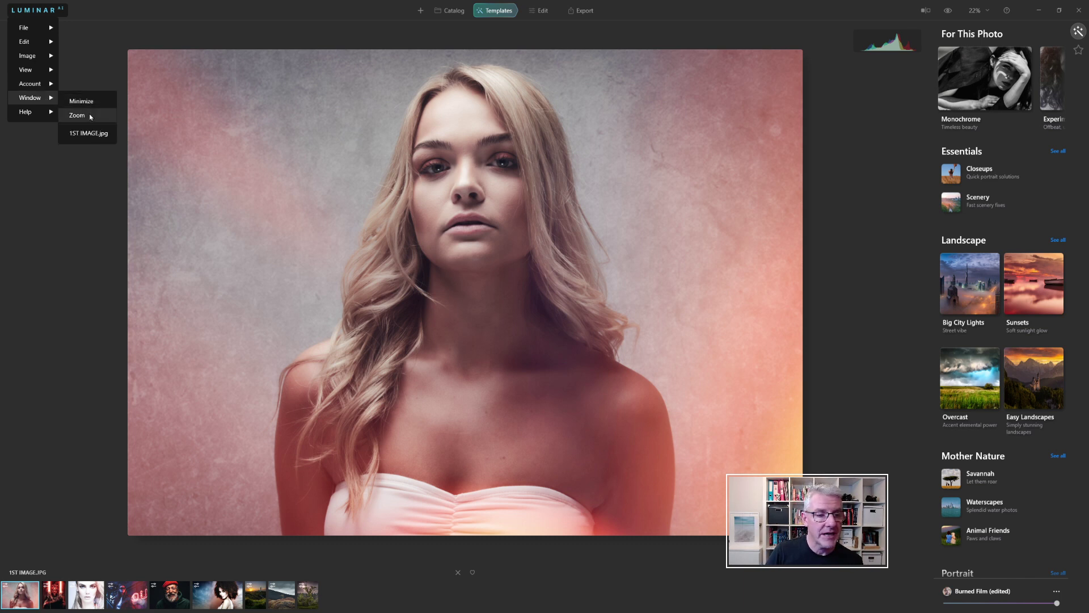
- Minimise the Luminar AI window, then bring it back and close the menu
{"action": "left_click", "coordinate": [94, 106]}
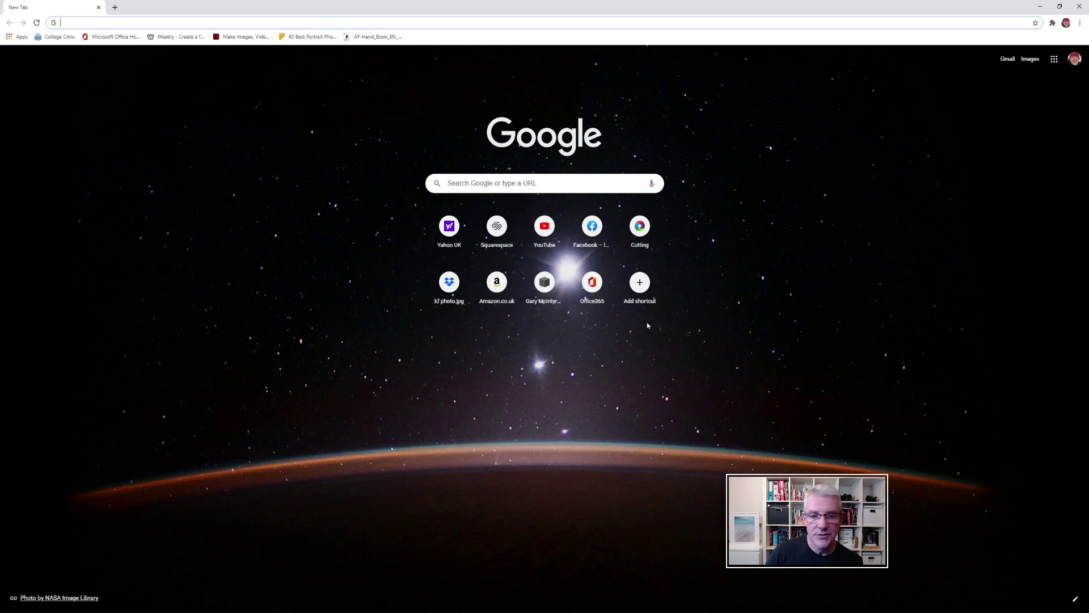
{"action": "key", "text": "alt+Tab"}
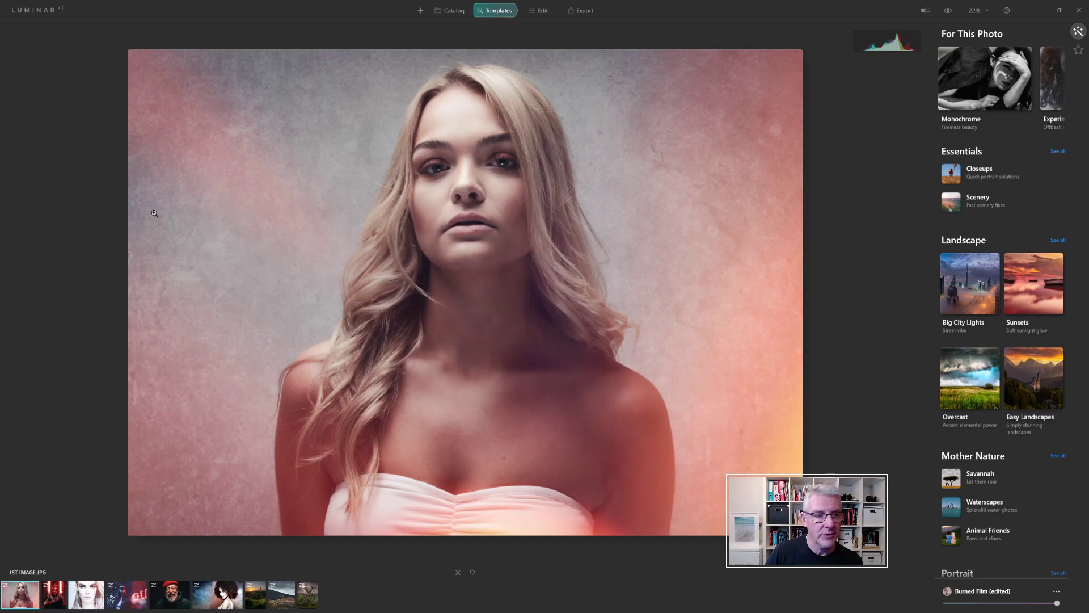
{"action": "left_click", "coordinate": [34, 10]}
{"action": "mouse_move", "coordinate": [30, 97]}
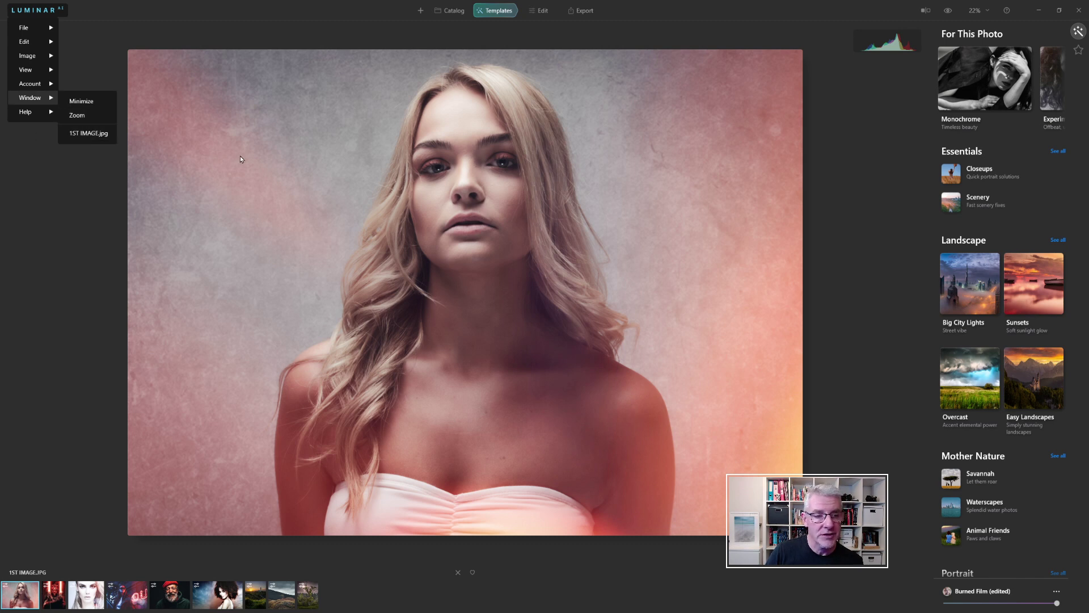
{"action": "left_click", "coordinate": [77, 115]}
- Inspect the lips at 100% zoom, fit the portrait back, then show the Help options
{"action": "left_click", "coordinate": [436, 202]}
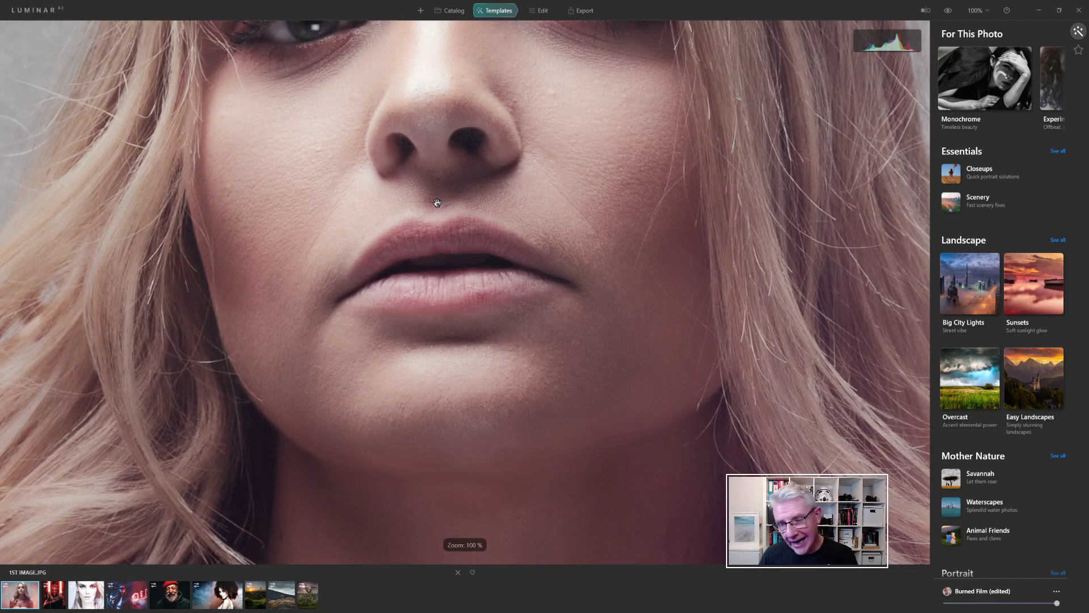
{"action": "left_click", "coordinate": [437, 203]}
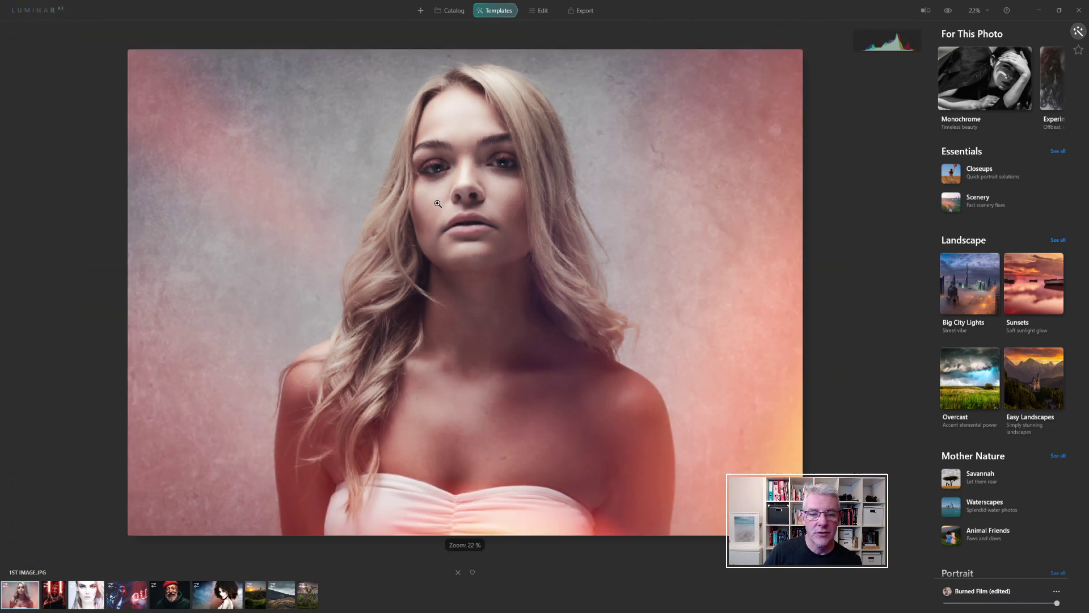
{"action": "left_click", "coordinate": [438, 203]}
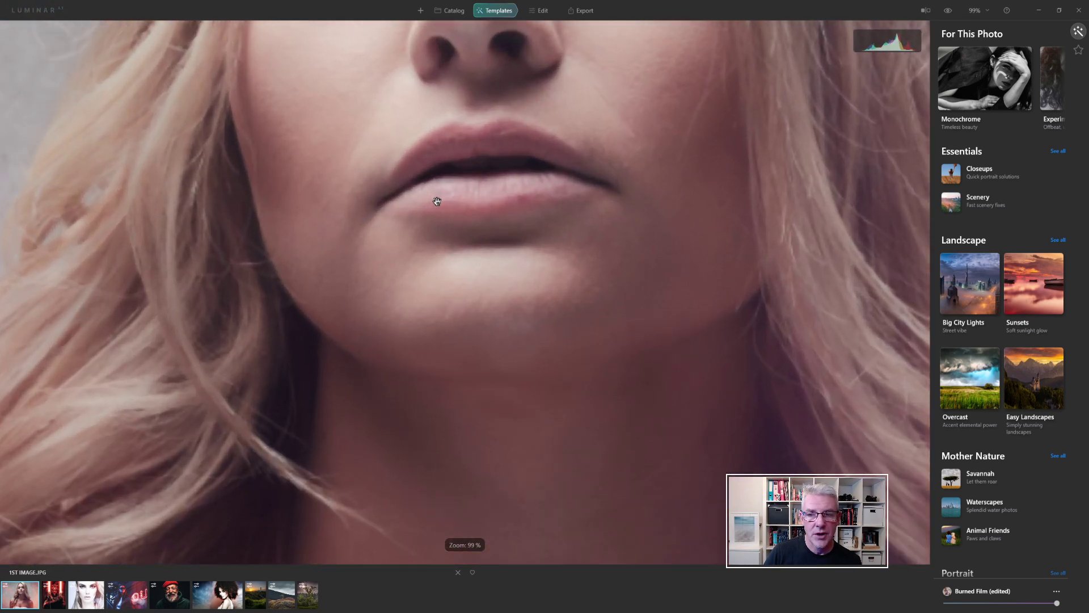
{"action": "left_click", "coordinate": [437, 201]}
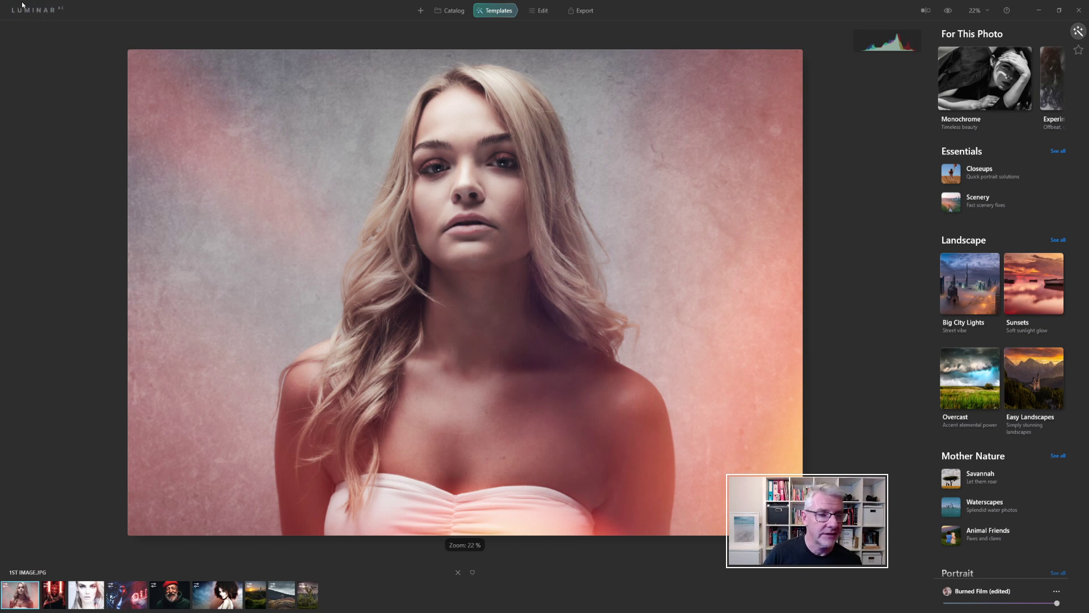
{"action": "left_click", "coordinate": [25, 10]}
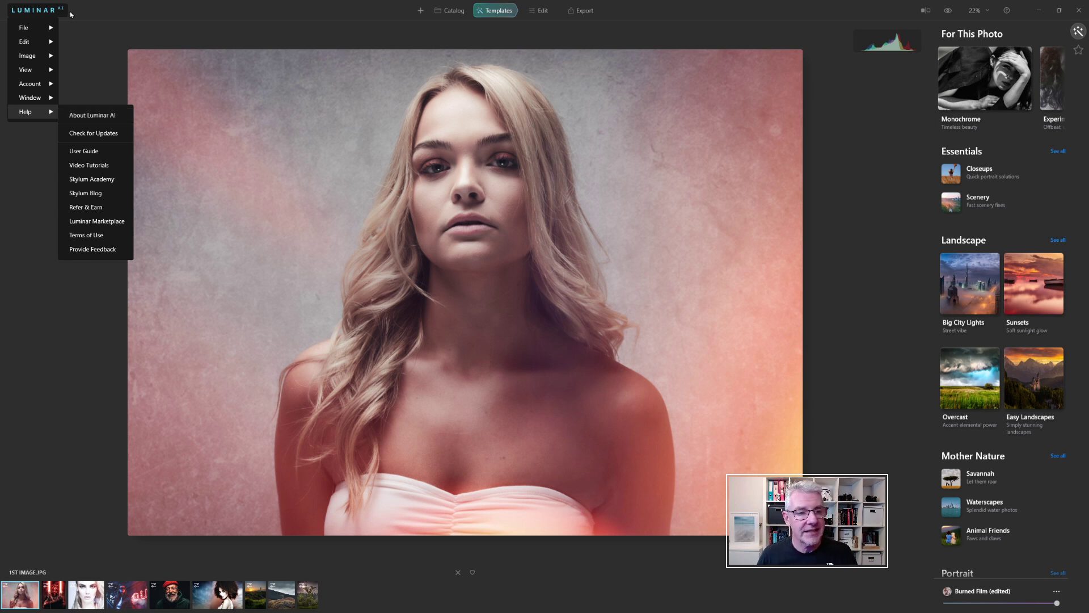
- Dismiss the main menu and its Help submenu, leaving the portrait and histogram visible
{"action": "left_click", "coordinate": [81, 38]}
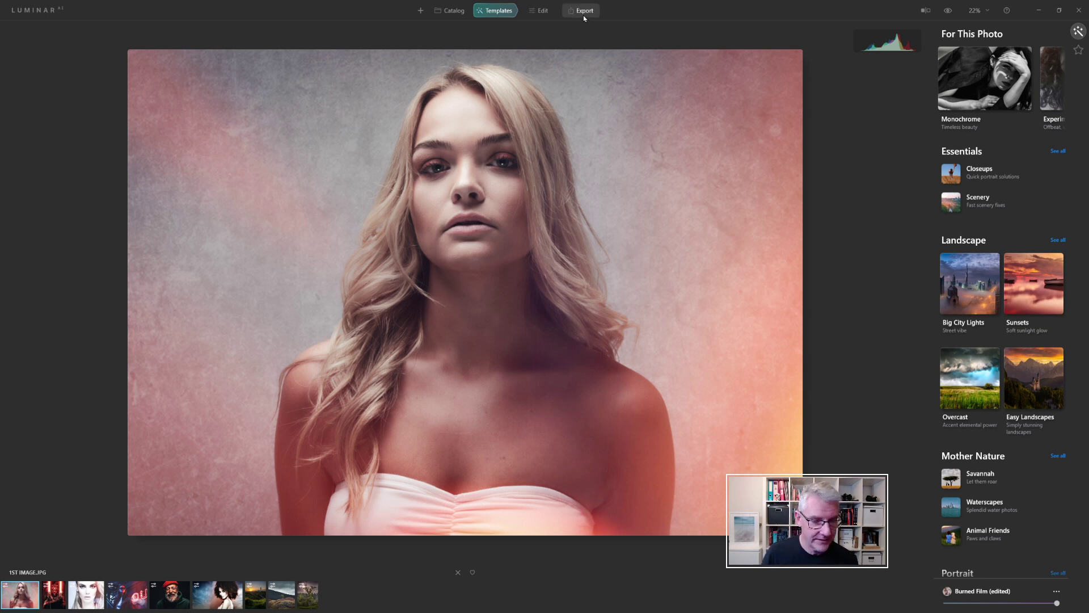
- Browse the filmstrip photos, from Darth Maul to the lighthouse, ending on SHUTTERSTOCK_352435778.JPG
{"action": "left_click", "coordinate": [52, 603]}
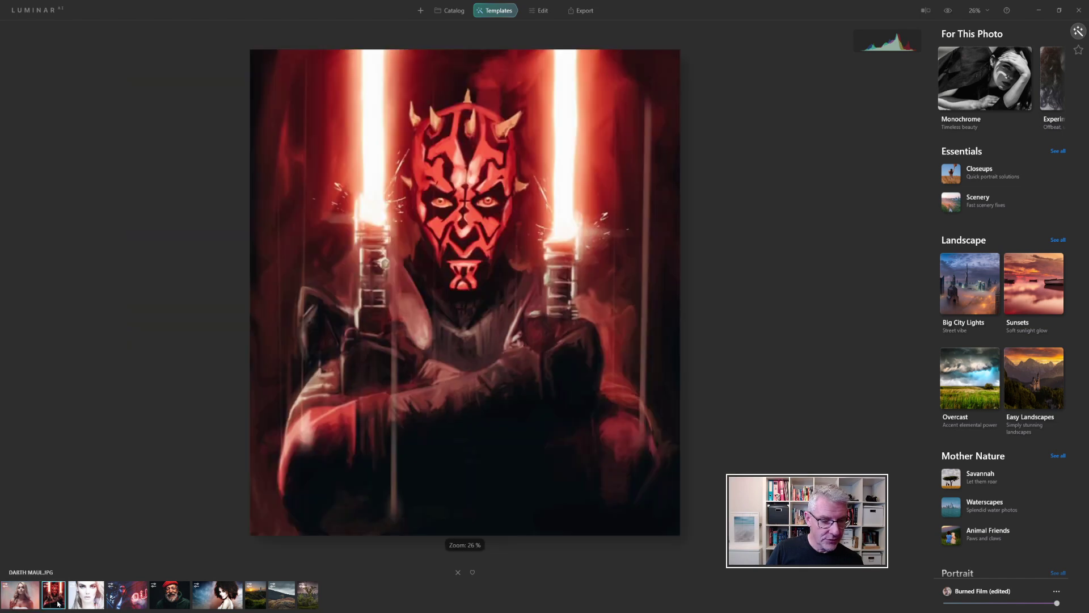
{"action": "left_click", "coordinate": [87, 601]}
{"action": "left_click", "coordinate": [129, 602]}
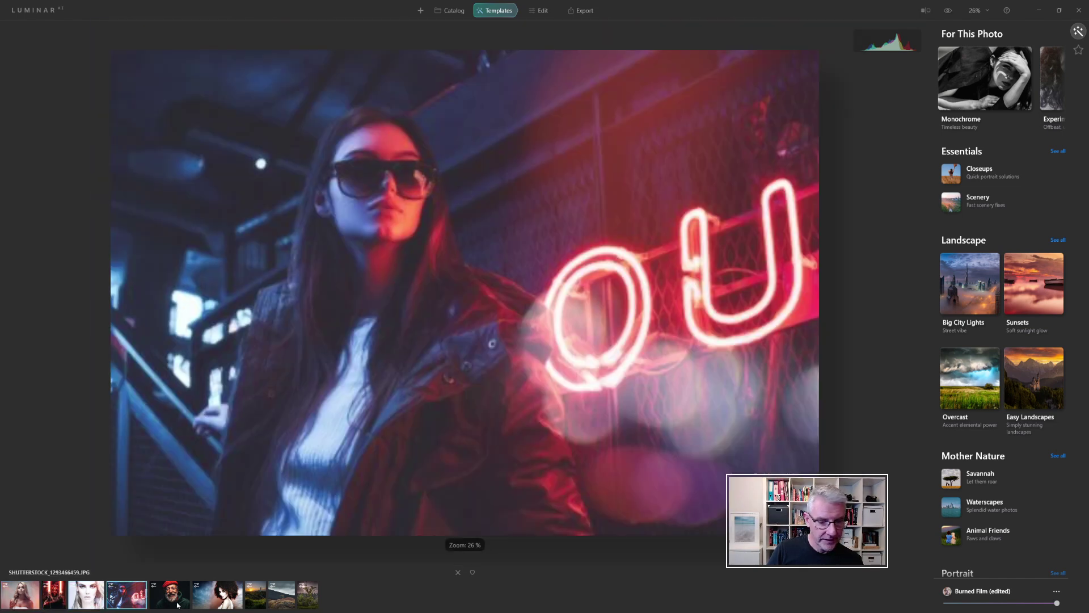
{"action": "left_click", "coordinate": [170, 602]}
{"action": "left_click", "coordinate": [209, 605]}
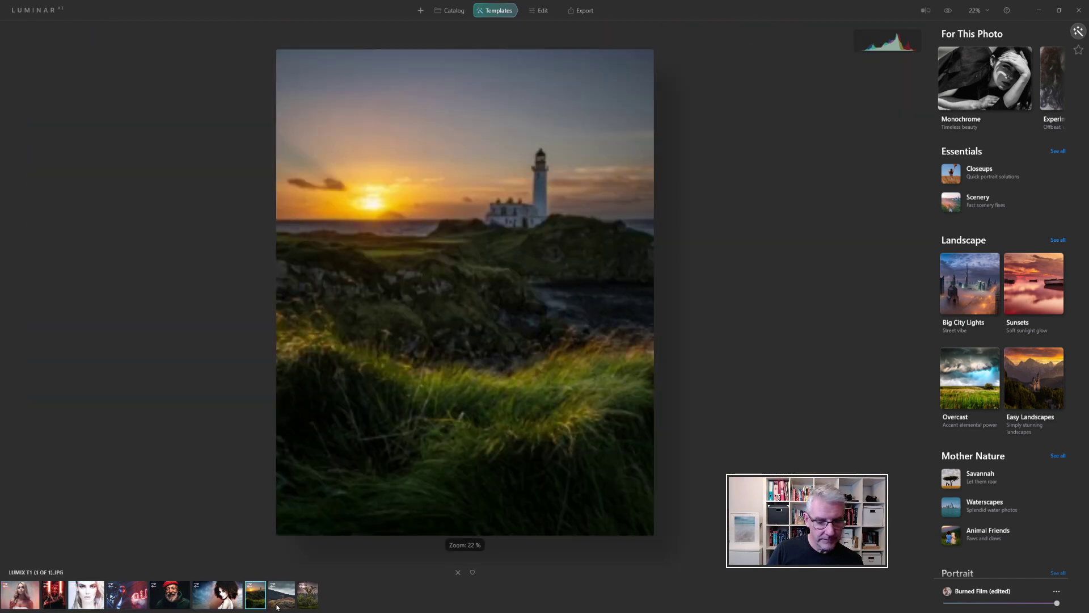
{"action": "left_click", "coordinate": [277, 595]}
{"action": "key", "text": "Left"}
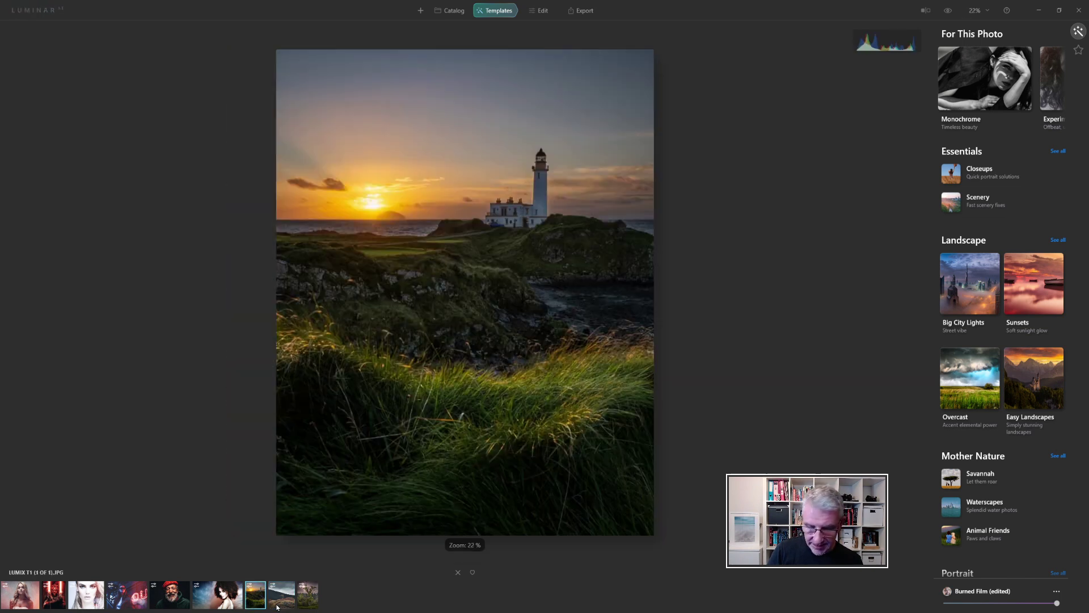
{"action": "key", "text": "Left"}
{"action": "key", "text": "Left"}
{"action": "key", "text": "Left"}
{"action": "key", "text": "Left"}
{"action": "key", "text": "Left"}
{"action": "key", "text": "Left"}
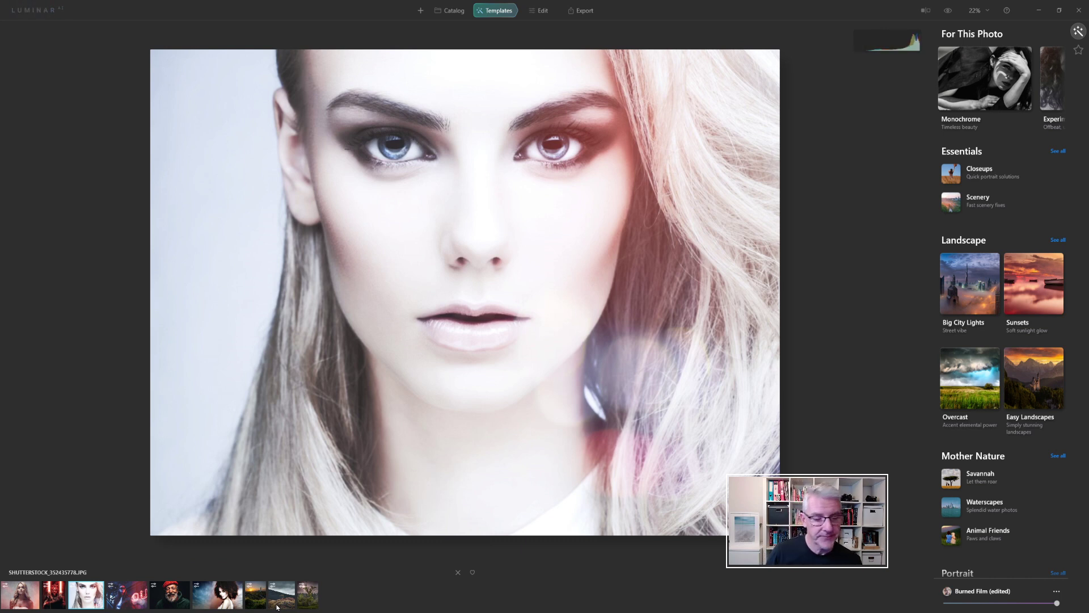
- Use the thumbnail's Adjustments > Revert to Original on the blonde close-up portrait
{"action": "right_click", "coordinate": [81, 597]}
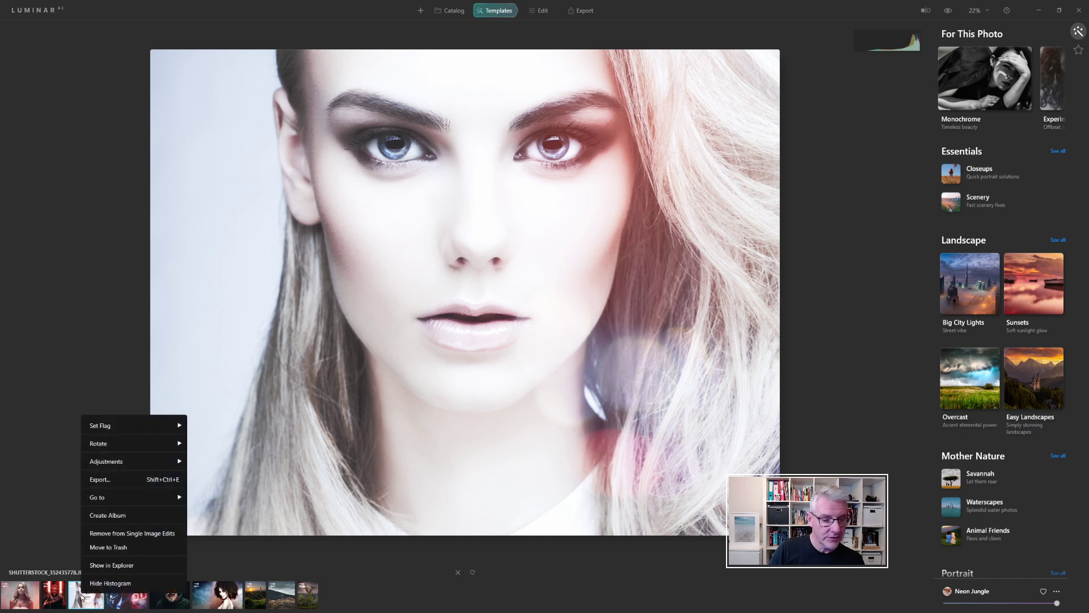
{"action": "mouse_move", "coordinate": [129, 432]}
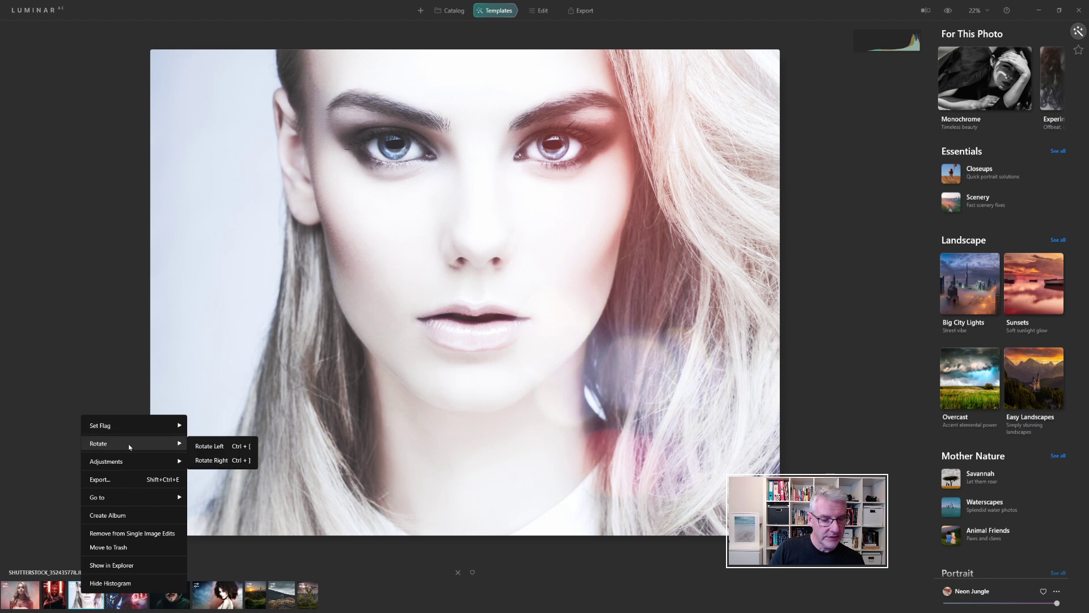
{"action": "mouse_move", "coordinate": [125, 500]}
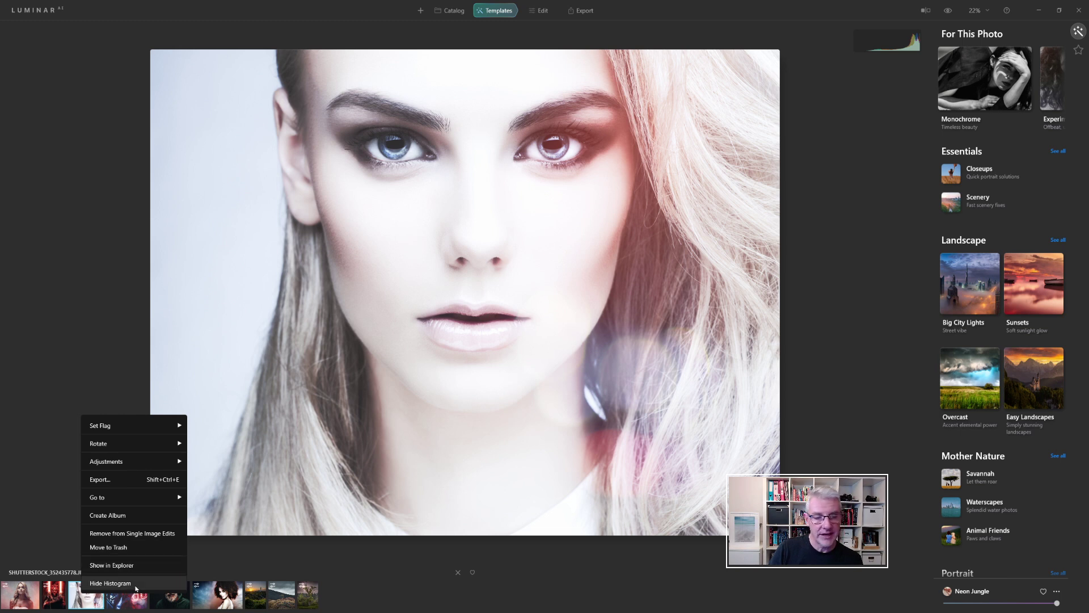
{"action": "mouse_move", "coordinate": [125, 464]}
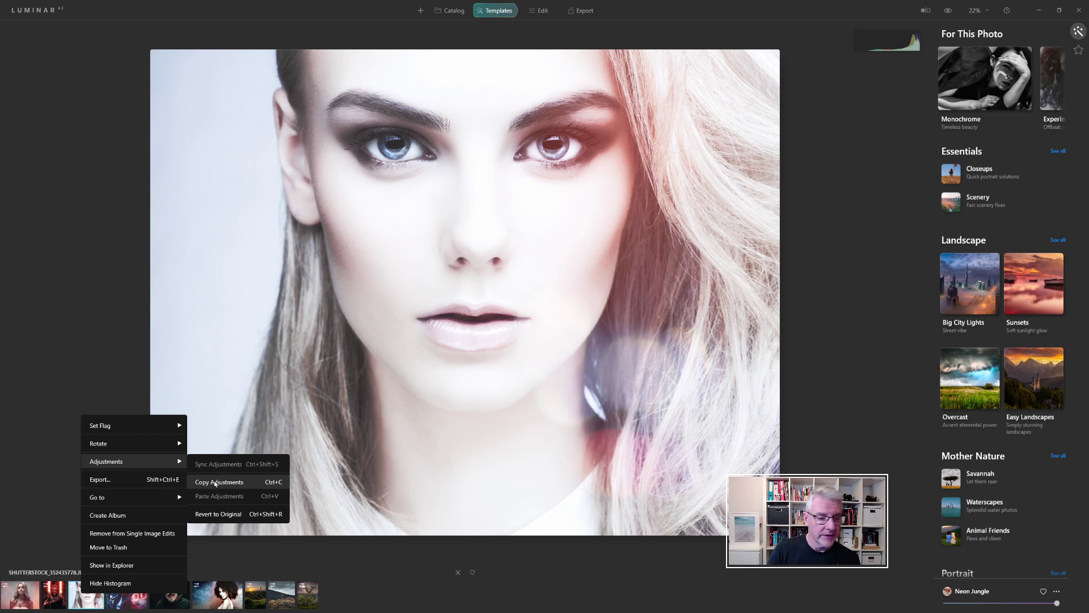
{"action": "left_click", "coordinate": [211, 514]}
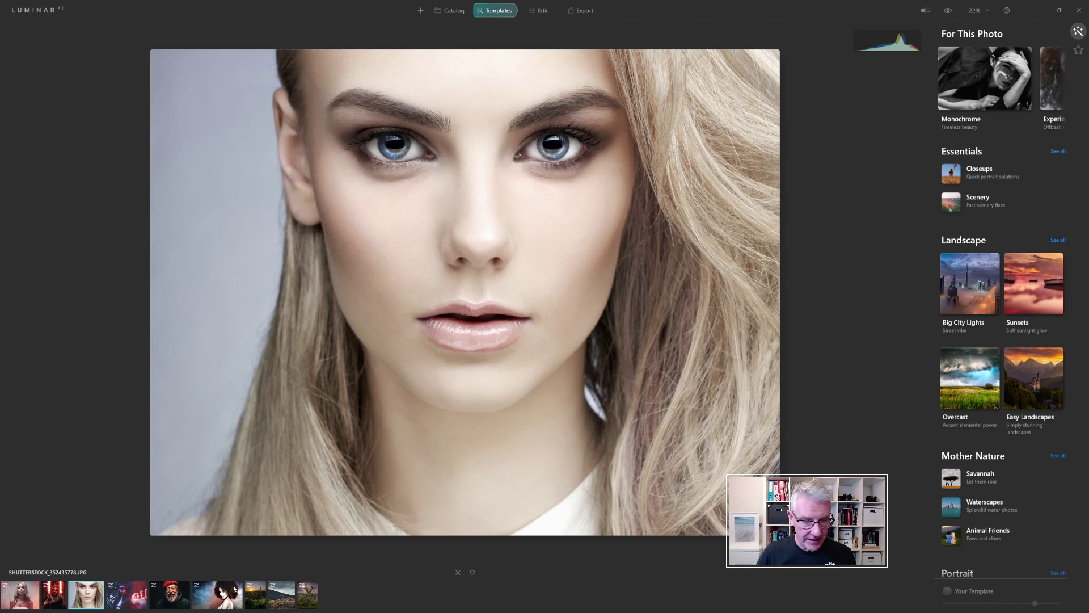
{"action": "left_click", "coordinate": [281, 596]}
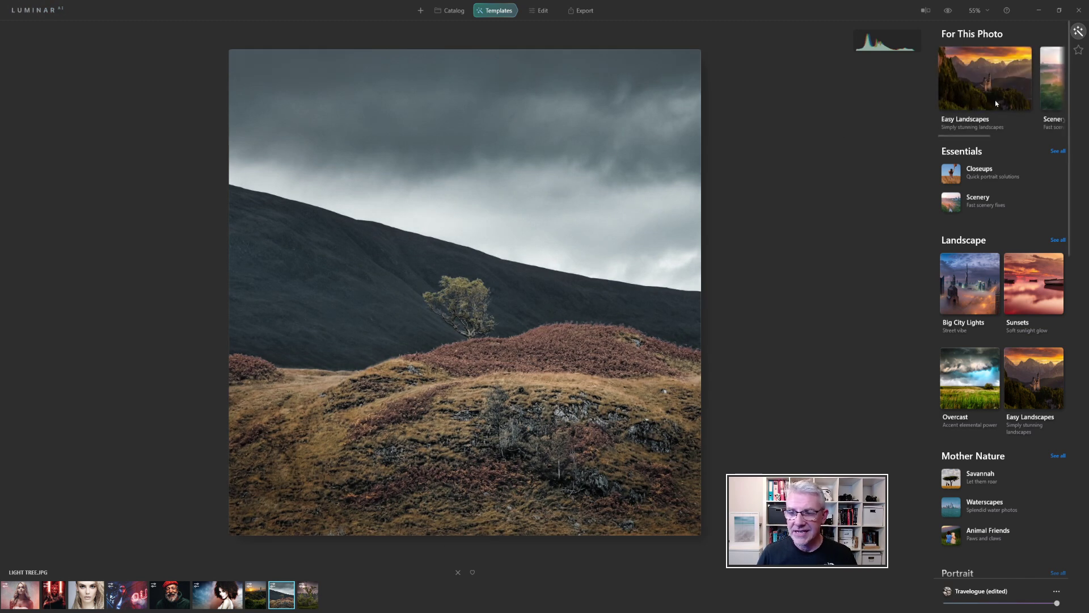
{"action": "scroll", "coordinate": [996, 103], "scroll_direction": "down", "scroll_amount": 3}
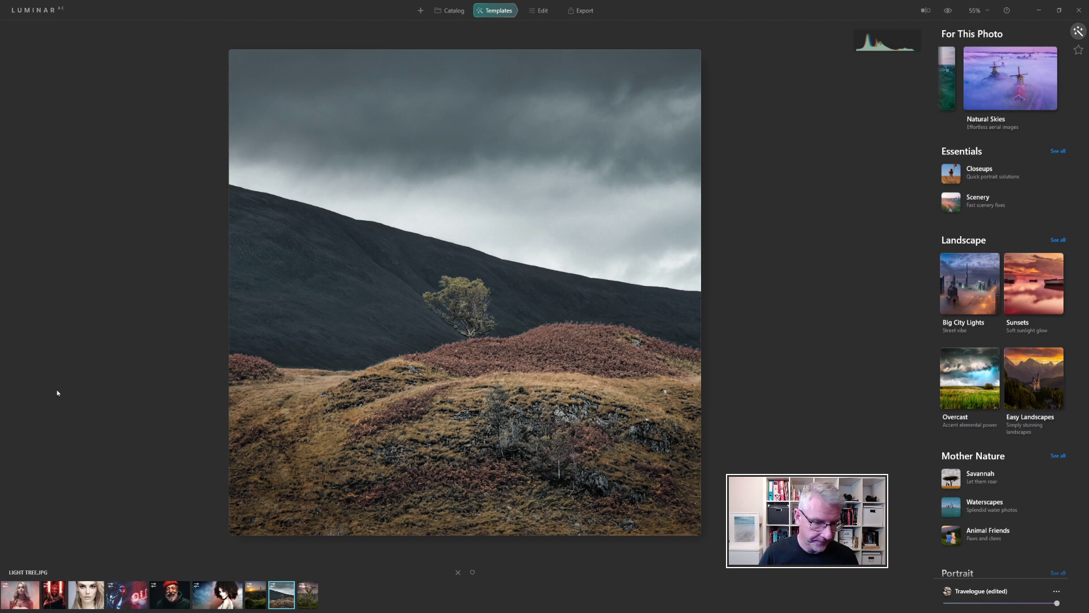
{"action": "left_click", "coordinate": [83, 599]}
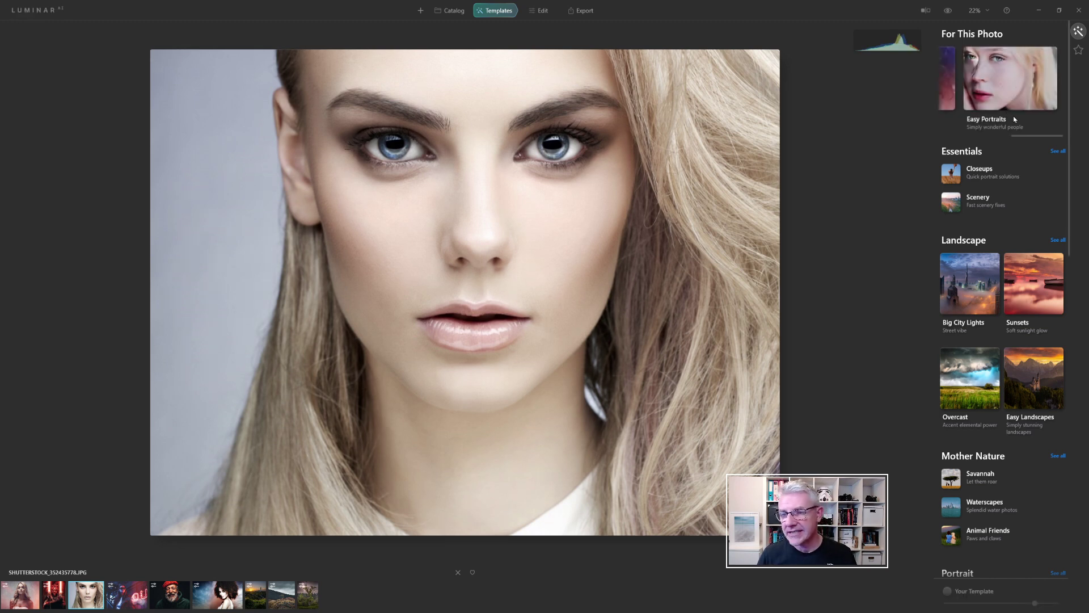
{"action": "scroll", "coordinate": [1006, 113], "scroll_direction": "left", "scroll_amount": 5}
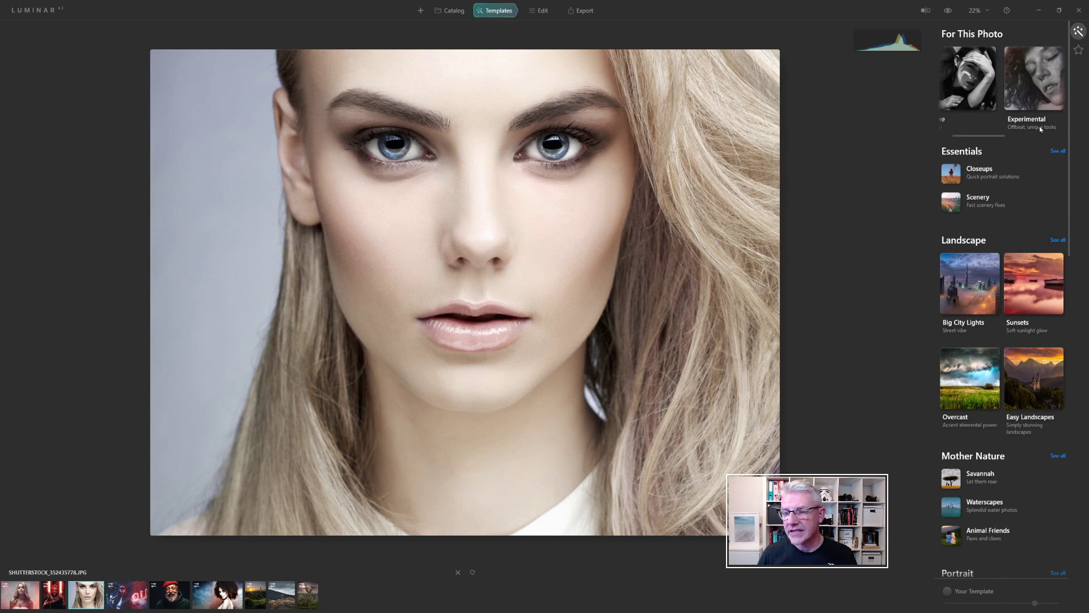
{"action": "scroll", "coordinate": [1019, 120], "scroll_direction": "left", "scroll_amount": 3}
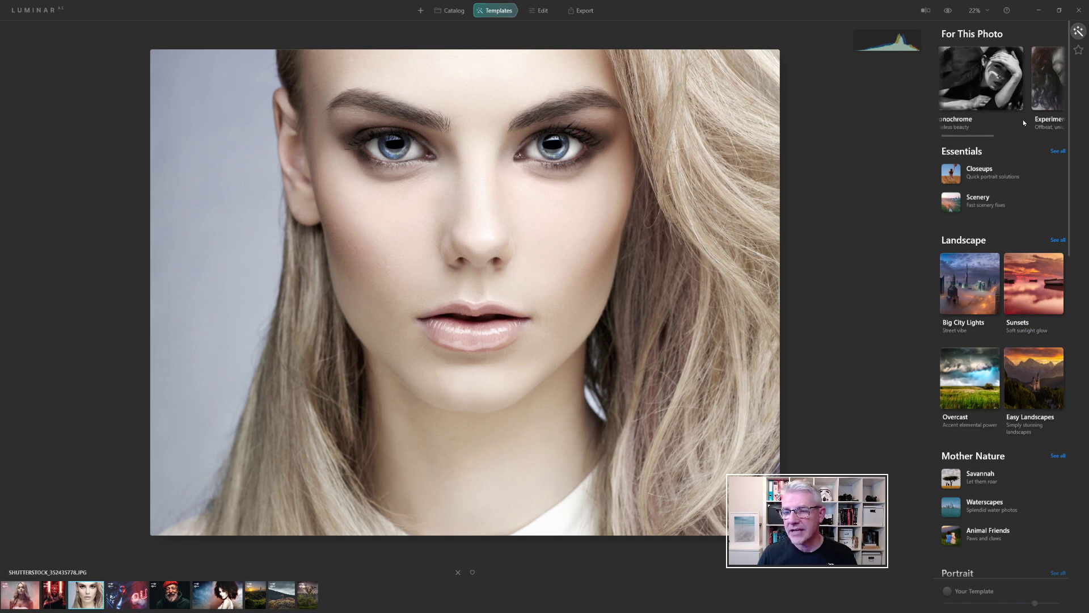
- Apply the Monochrome collection's Elegant Matte template and lower its amount slider
{"action": "left_click", "coordinate": [993, 90]}
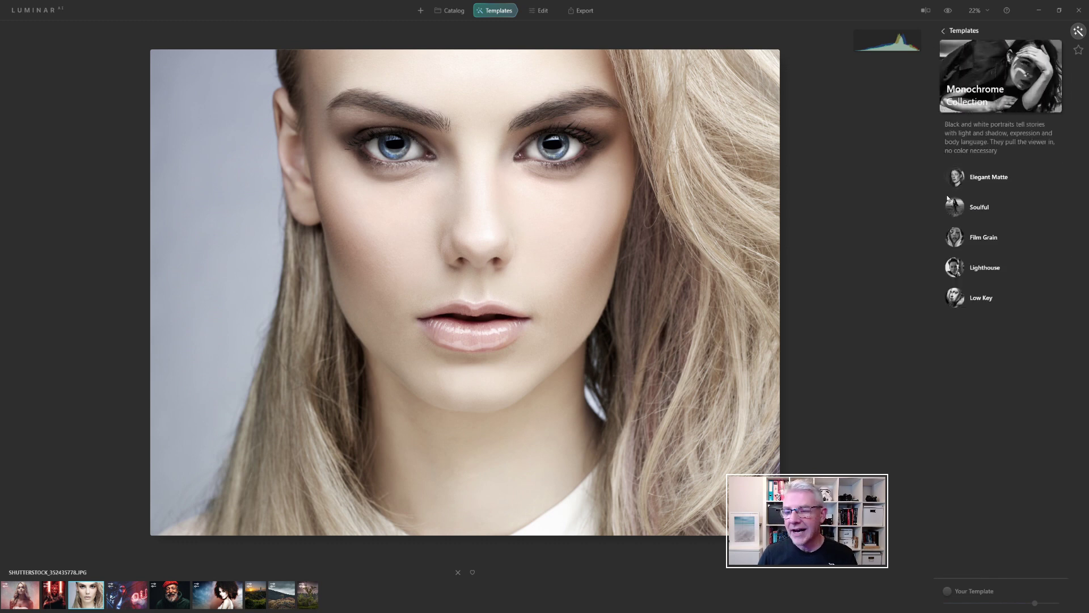
{"action": "left_click", "coordinate": [983, 185]}
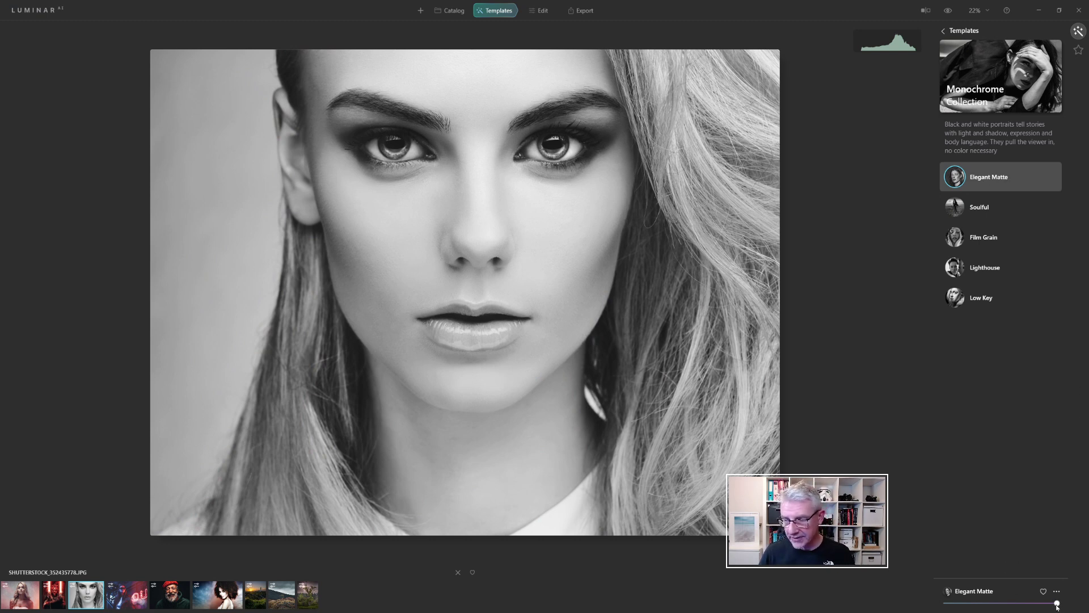
{"action": "left_click_drag", "start_coordinate": [1057, 603], "coordinate": [1006, 609]}
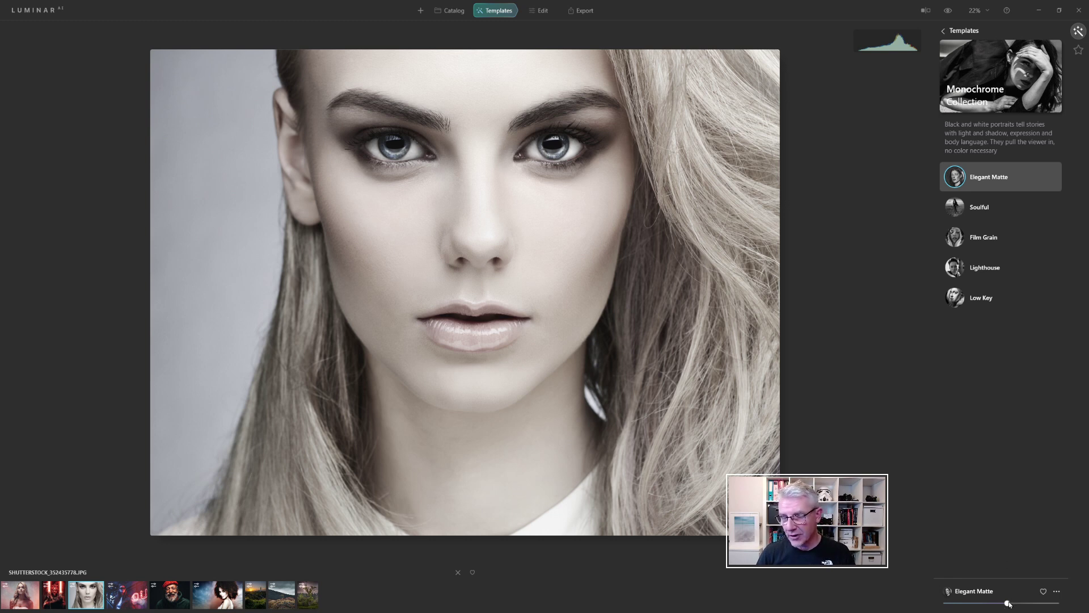
{"action": "left_click_drag", "start_coordinate": [1009, 603], "coordinate": [1006, 604]}
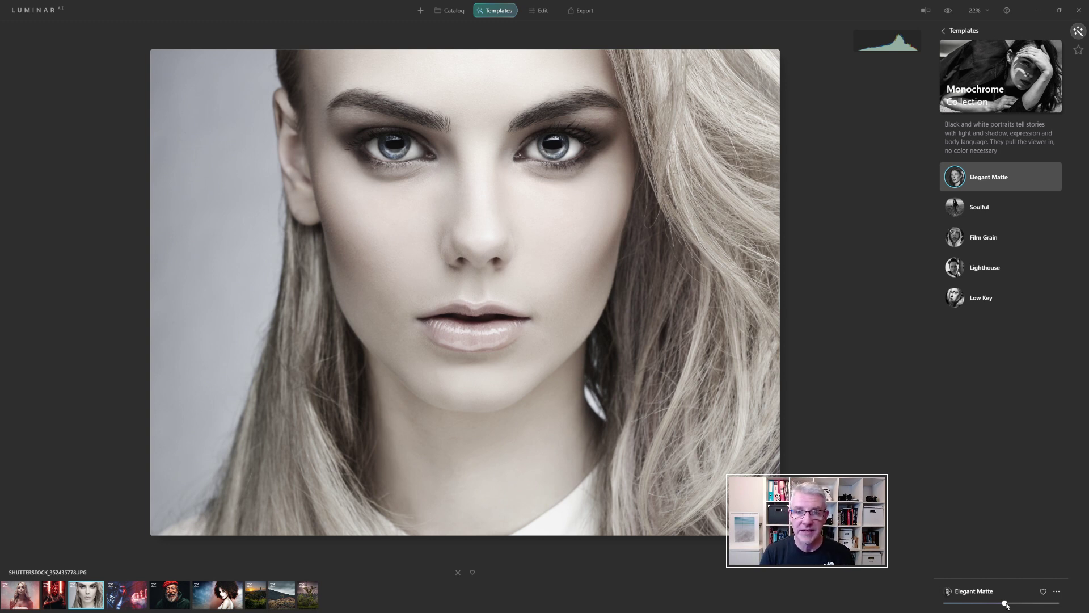
- Reset the template, reapply Elegant Matte at reduced strength, and open its options menu
{"action": "left_click", "coordinate": [1057, 592]}
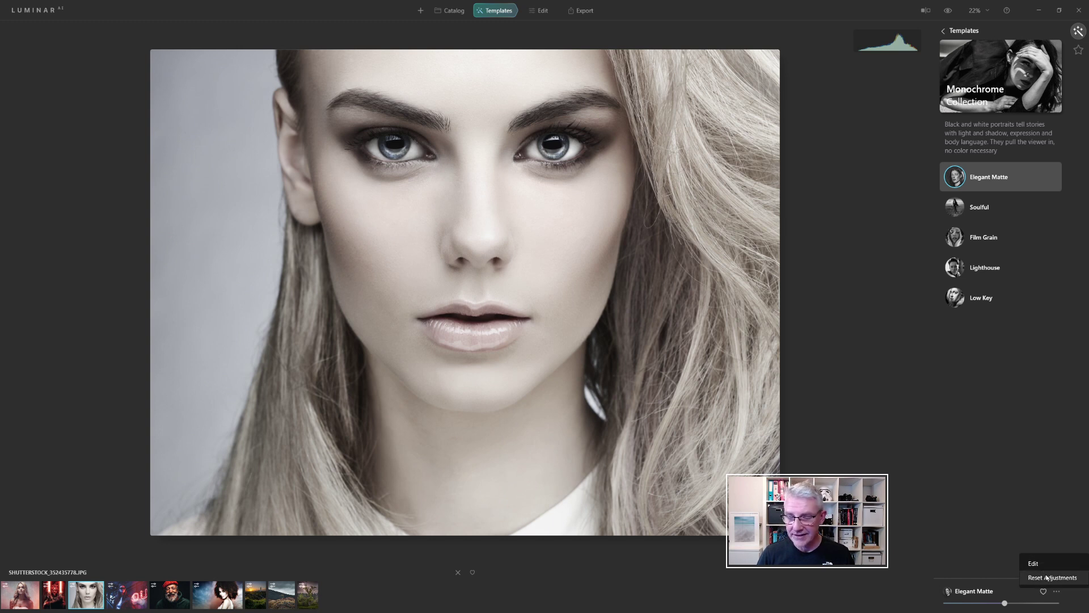
{"action": "left_click", "coordinate": [1049, 578]}
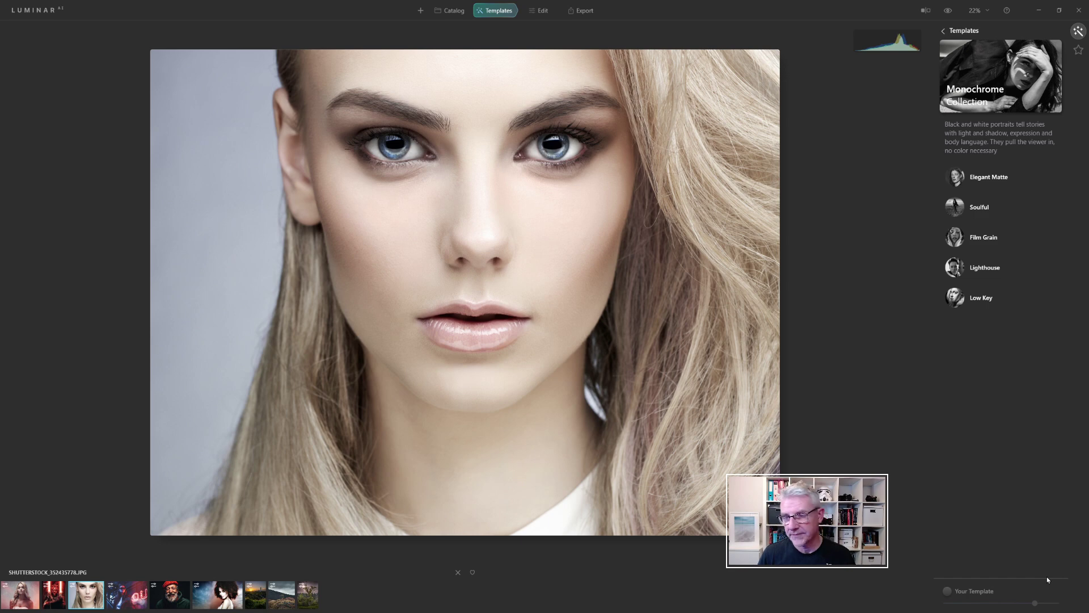
{"action": "left_click", "coordinate": [990, 182]}
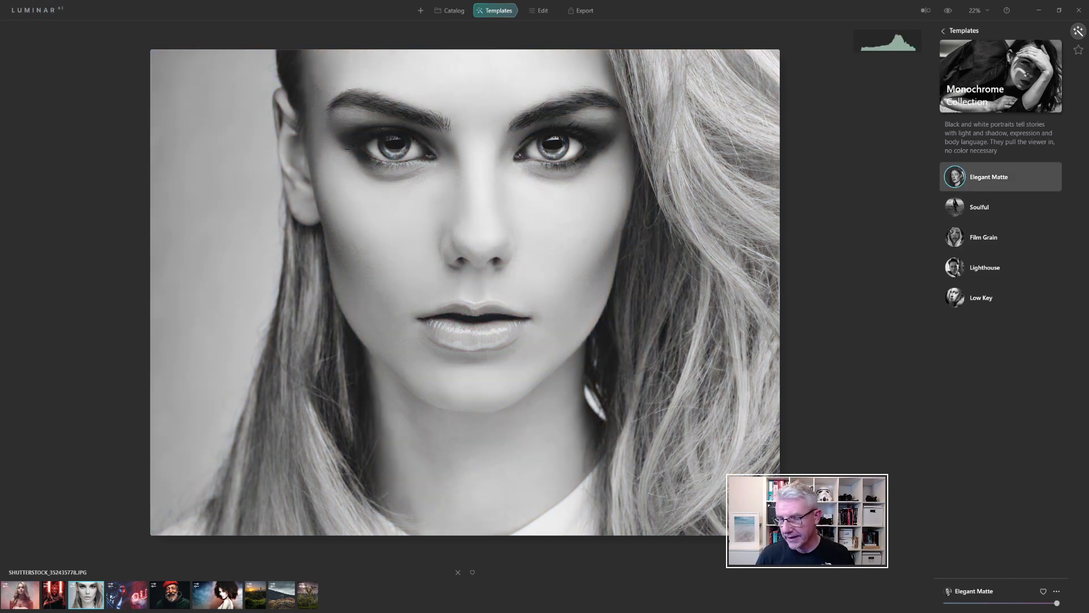
{"action": "left_click_drag", "start_coordinate": [1056, 604], "coordinate": [1007, 604]}
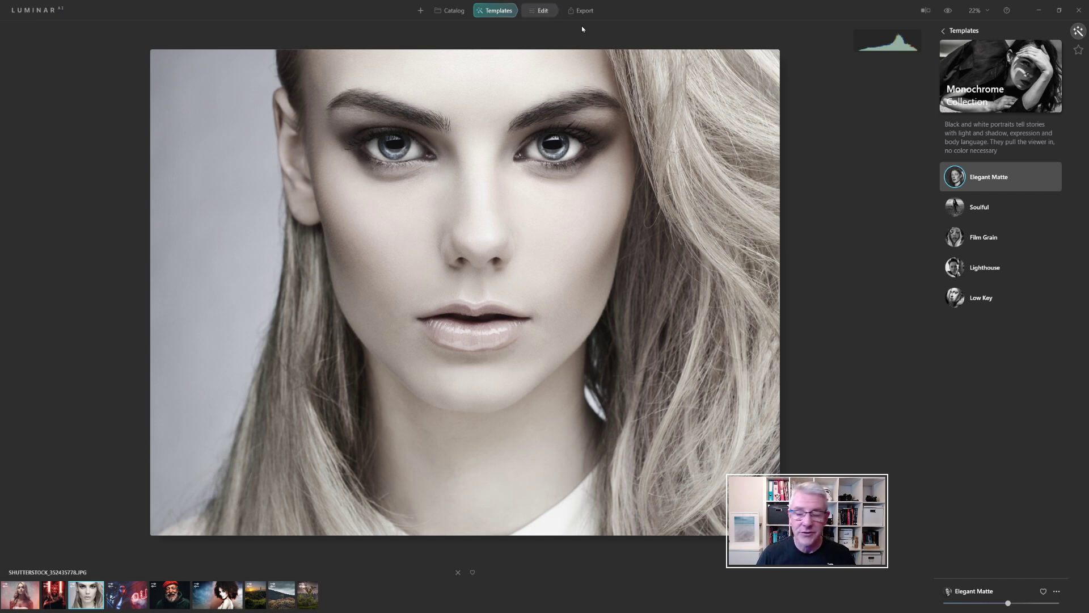
{"action": "left_click", "coordinate": [1057, 593]}
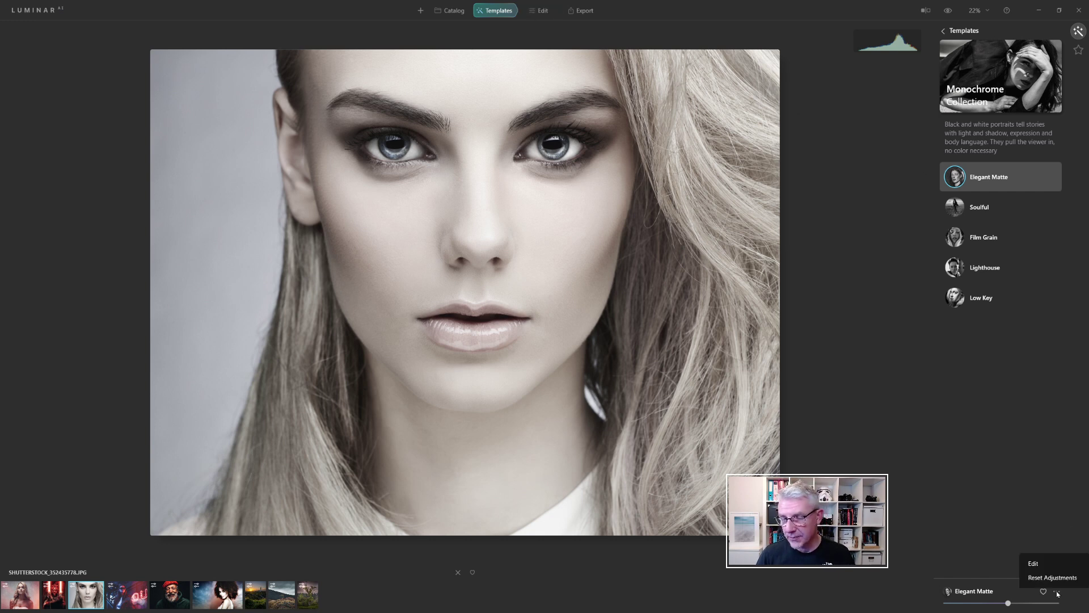
- Open the template in Edit mode and step through Essentials and Portrait to the Professional tools
{"action": "left_click", "coordinate": [1050, 565]}
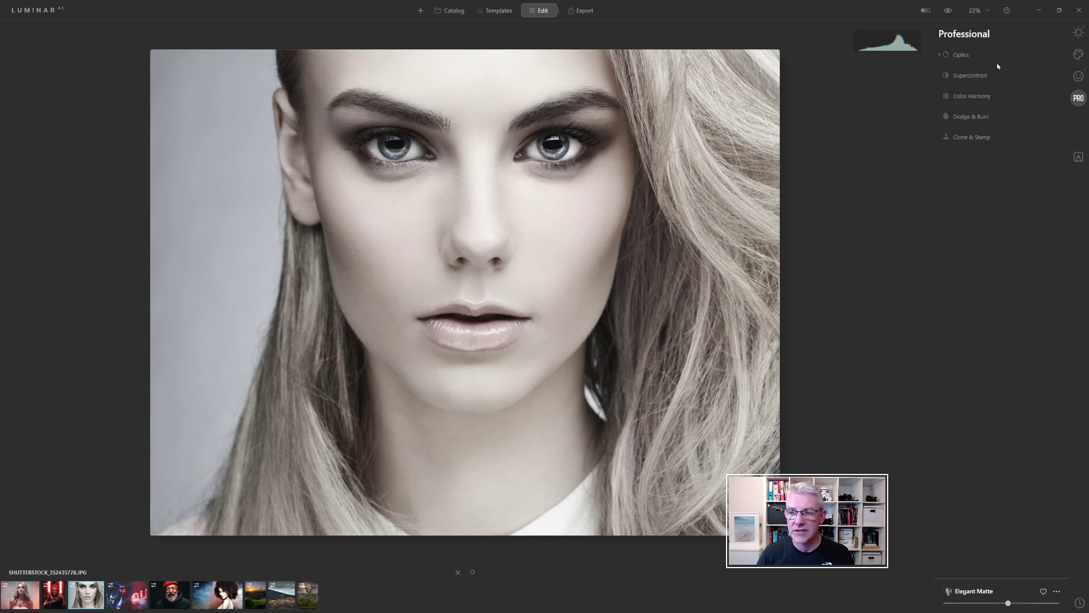
{"action": "left_click", "coordinate": [1079, 34]}
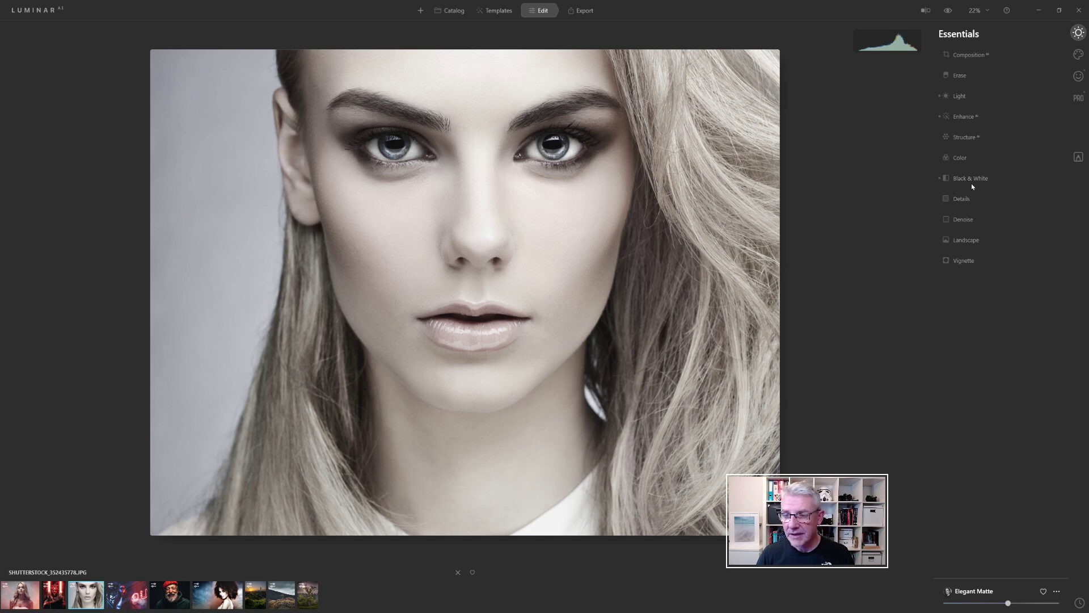
{"action": "left_click", "coordinate": [1078, 77]}
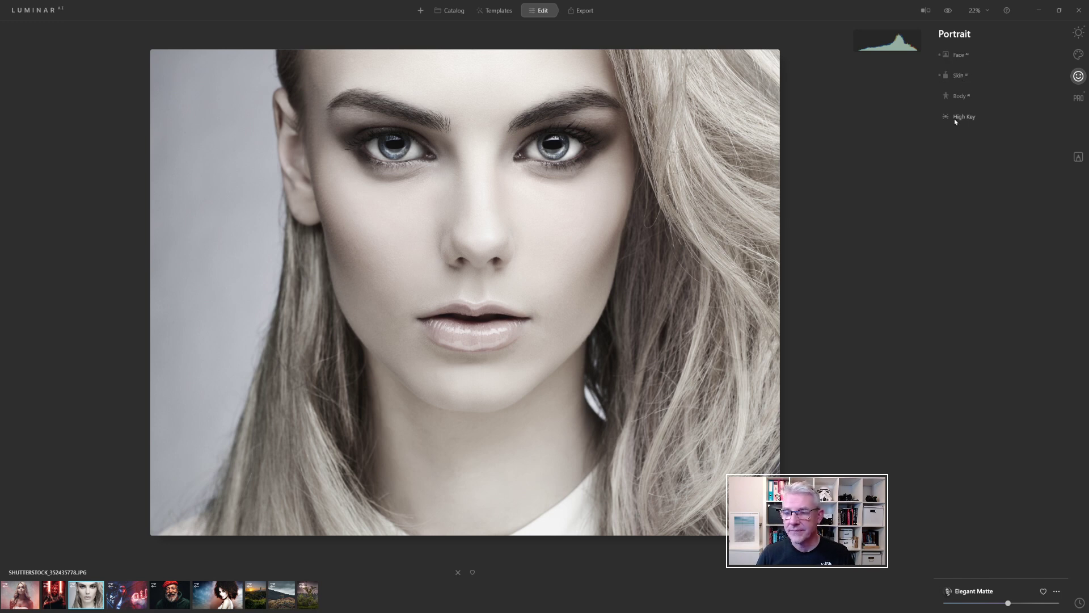
{"action": "left_click", "coordinate": [1079, 98]}
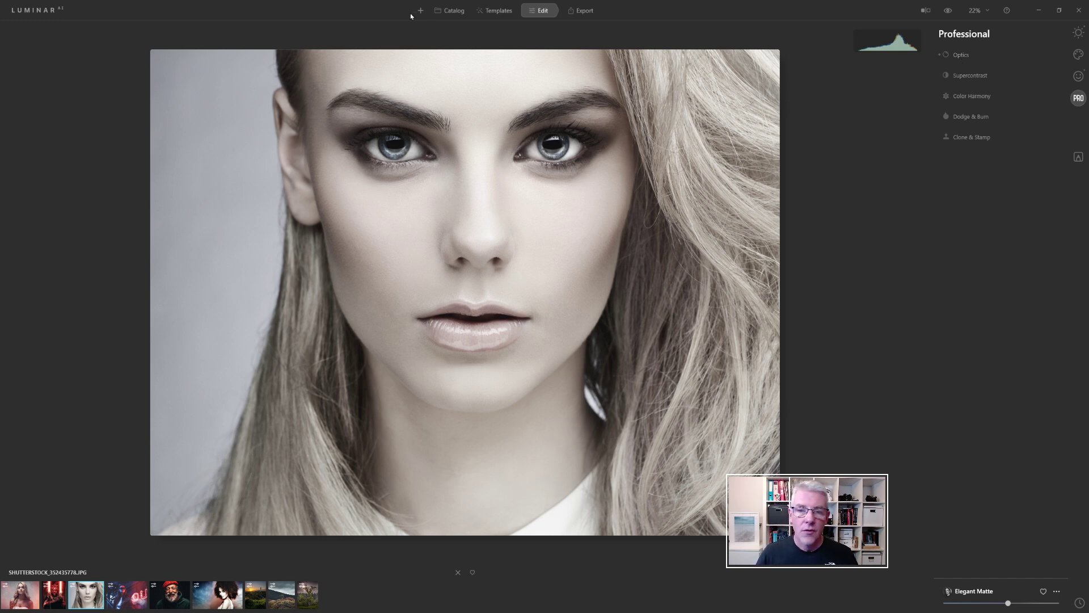
- In Essentials, expand Light with Smart Contrast at -21, then Enhance AI and Black & White
{"action": "left_click", "coordinate": [1079, 33]}
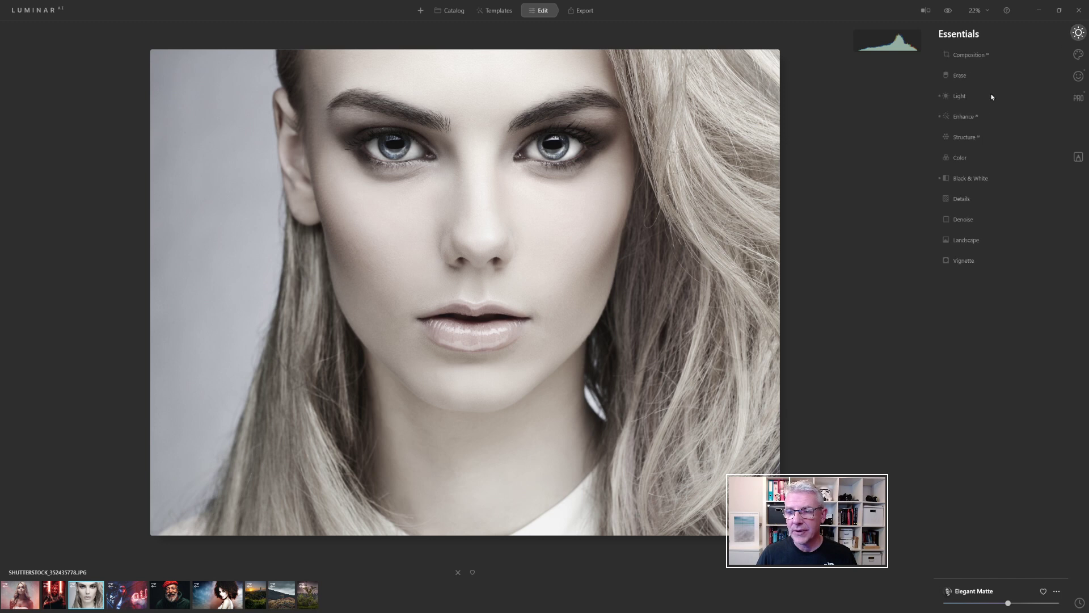
{"action": "left_click", "coordinate": [957, 99]}
{"action": "left_click_drag", "start_coordinate": [1002, 202], "coordinate": [995, 204]}
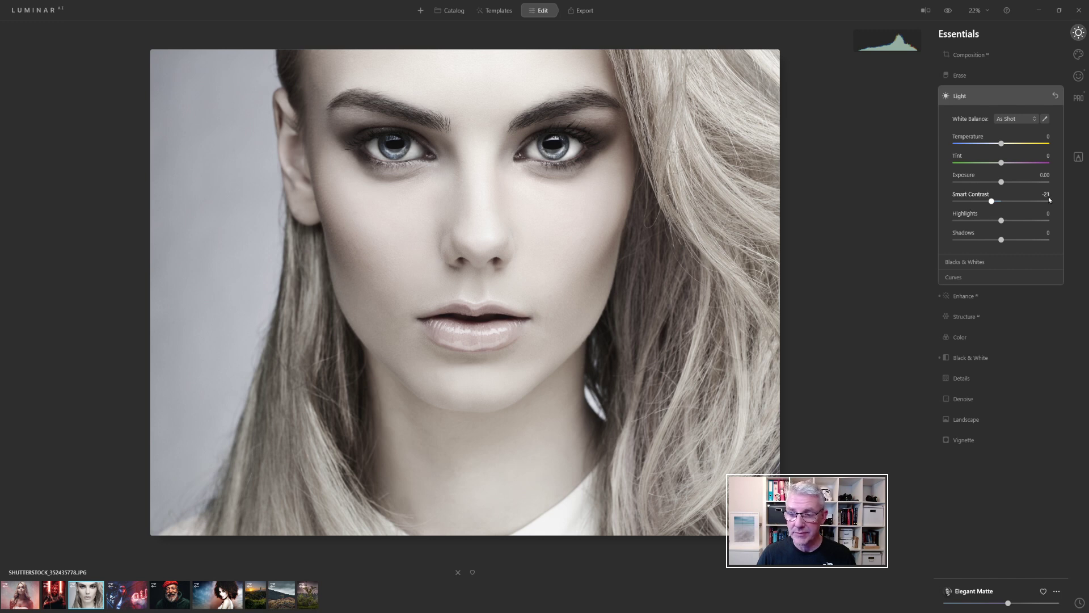
{"action": "left_click", "coordinate": [969, 298]}
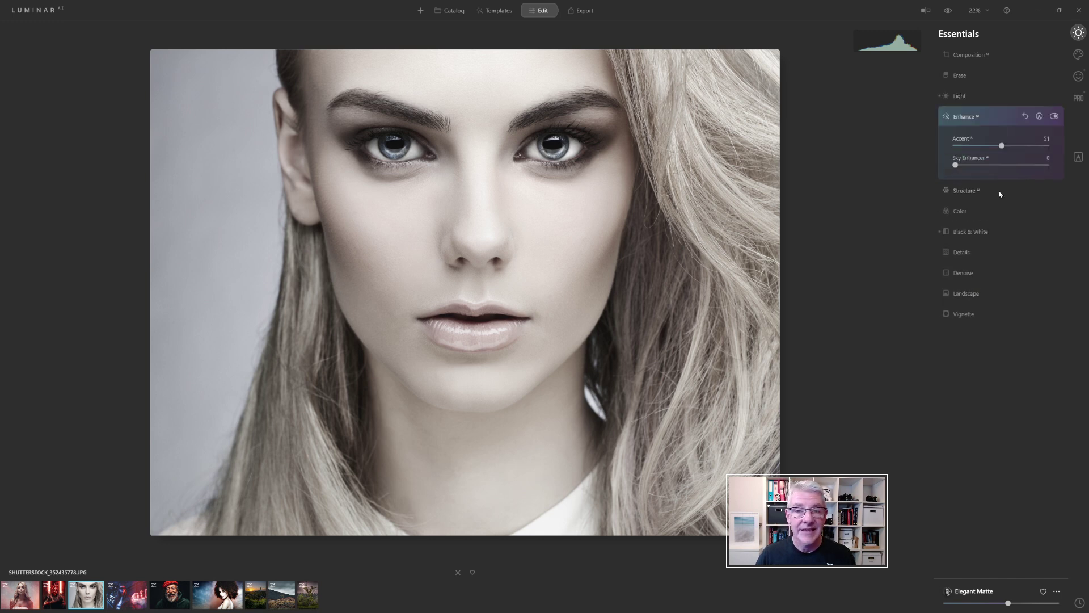
{"action": "left_click", "coordinate": [976, 233]}
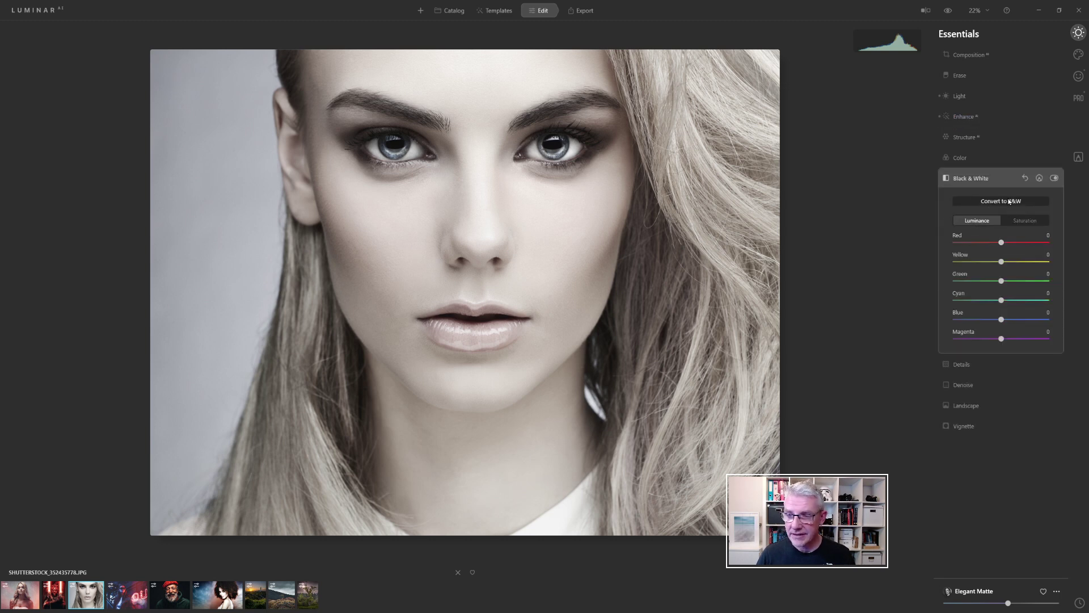
- Review the Portrait tools' Face AI, Eyes and Skin AI settings, then return to Essentials
{"action": "left_click", "coordinate": [1078, 77]}
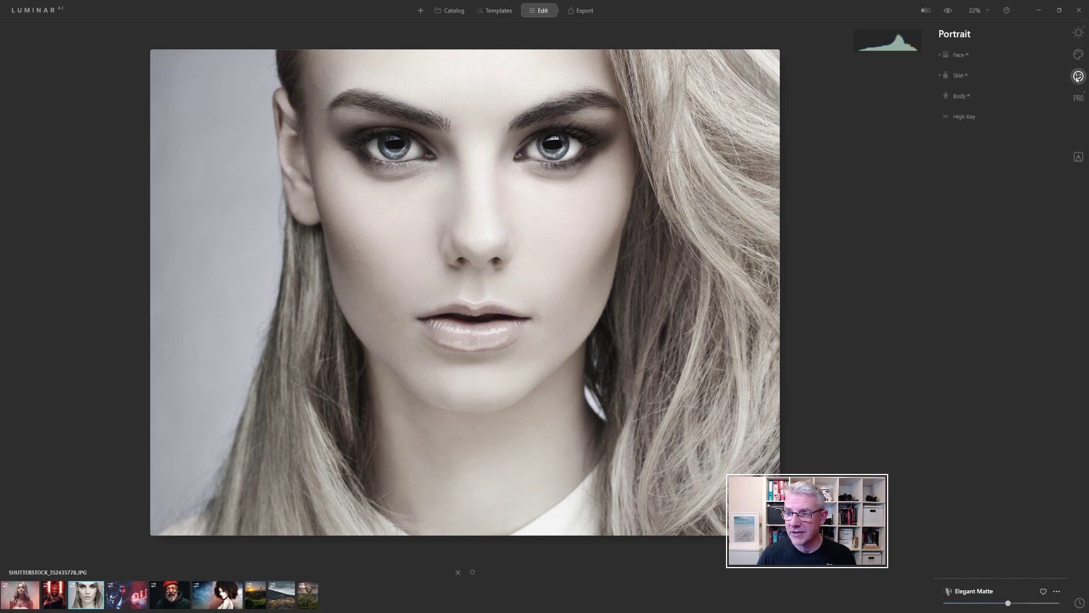
{"action": "left_click", "coordinate": [957, 57]}
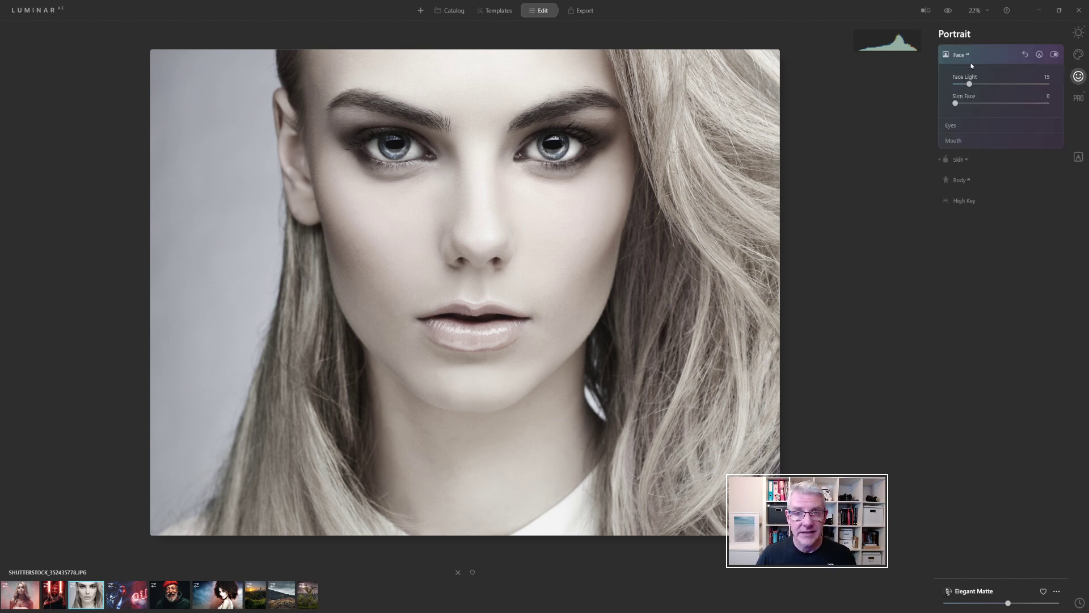
{"action": "left_click", "coordinate": [965, 124]}
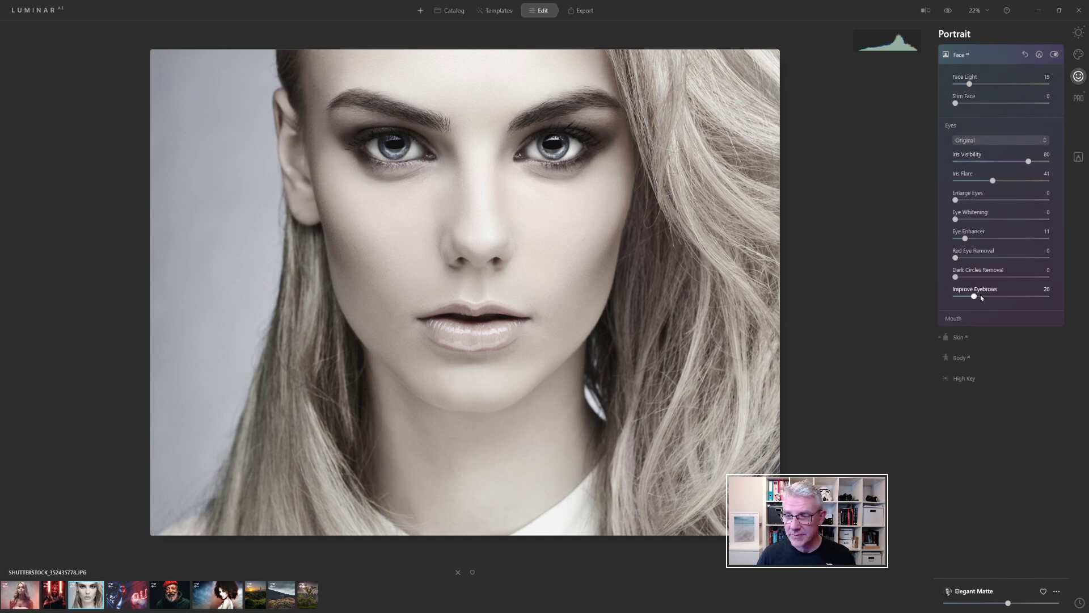
{"action": "left_click", "coordinate": [960, 338]}
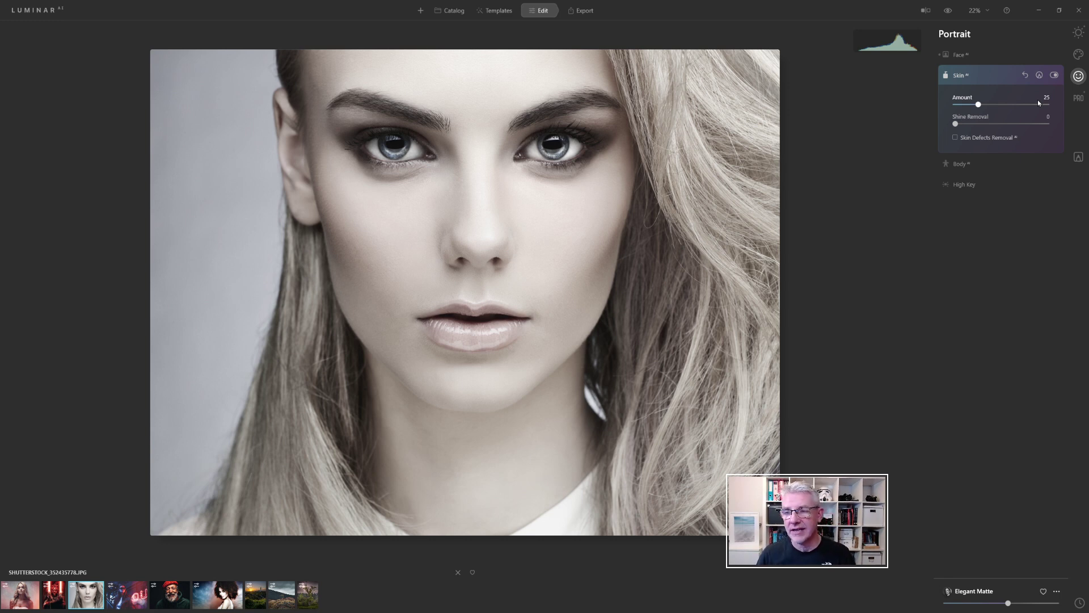
{"action": "left_click", "coordinate": [946, 57]}
{"action": "left_click", "coordinate": [1079, 32]}
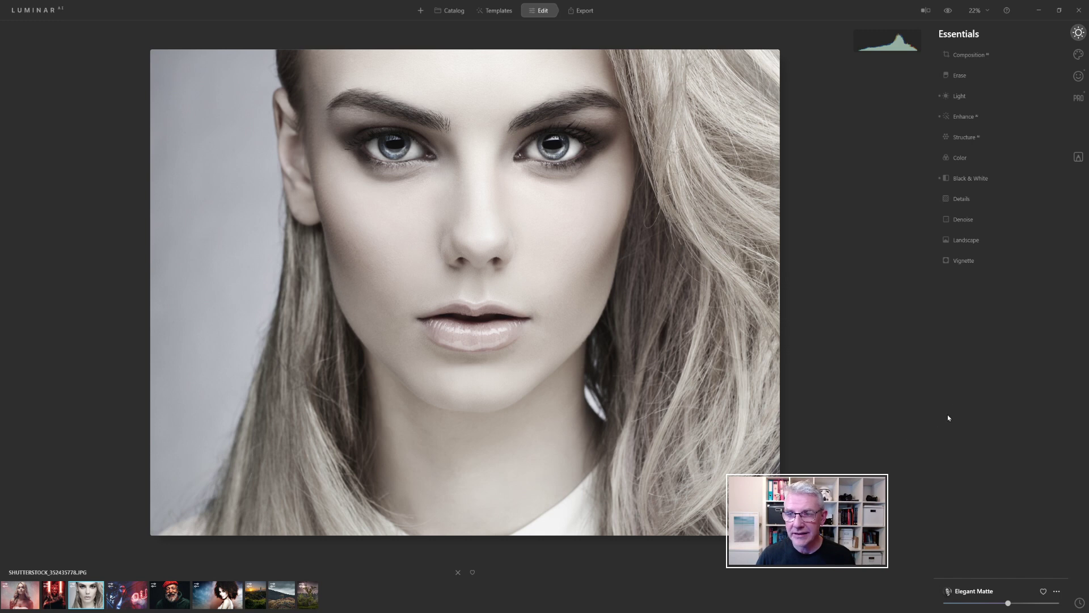
- Sweep the before/after split across the portrait and face, toggling it with backslash
{"action": "left_click", "coordinate": [925, 10]}
{"action": "left_click_drag", "start_coordinate": [465, 204], "coordinate": [251, 219]}
{"action": "key", "text": "backslash"}
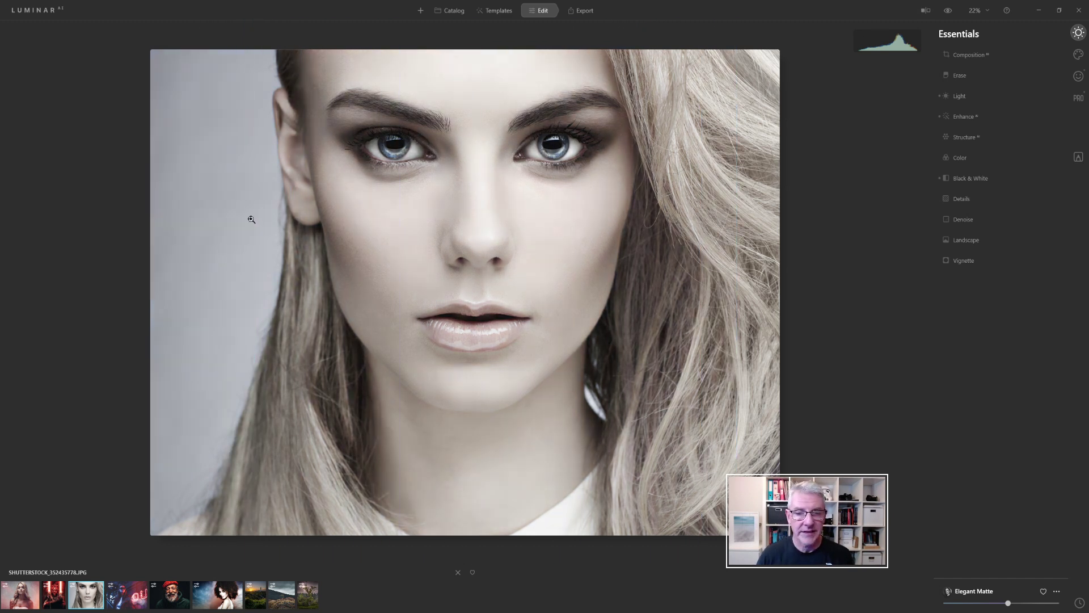
{"action": "key", "text": "backslash"}
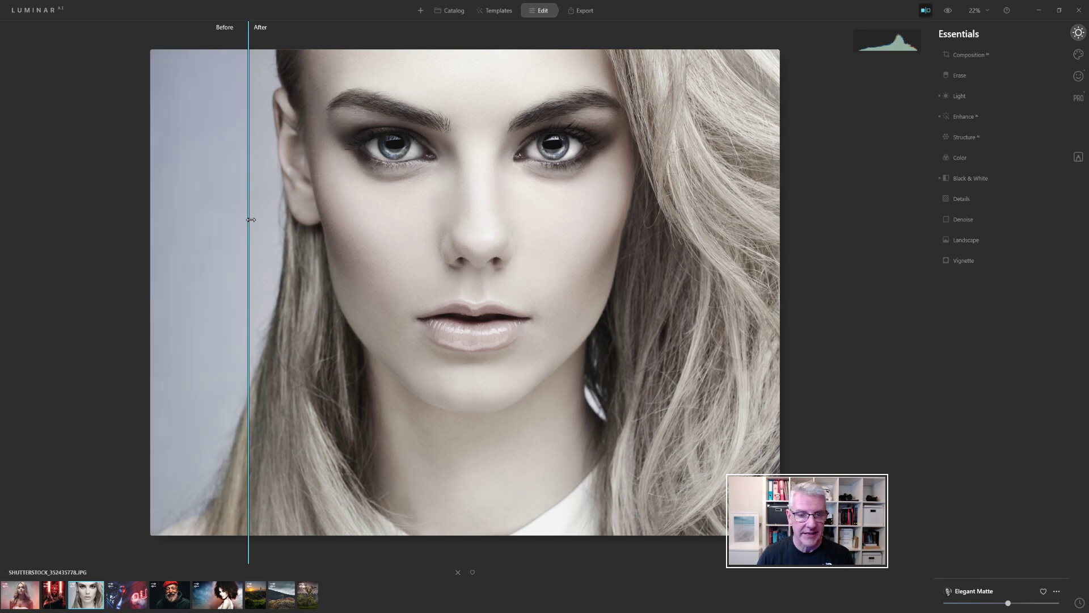
{"action": "left_click_drag", "start_coordinate": [251, 219], "coordinate": [120, 198]}
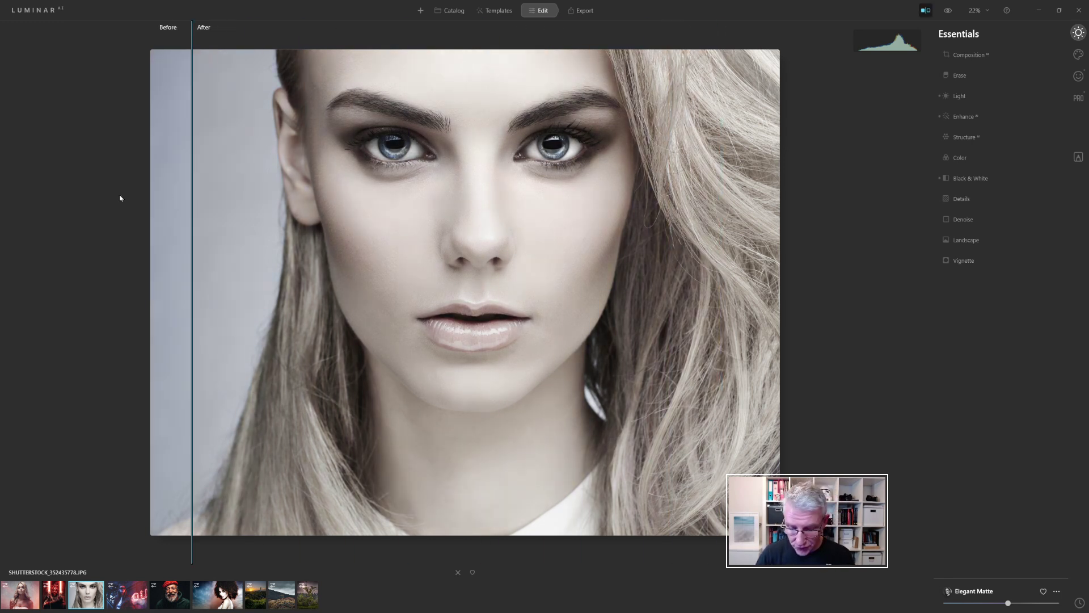
{"action": "key", "text": "backslash"}
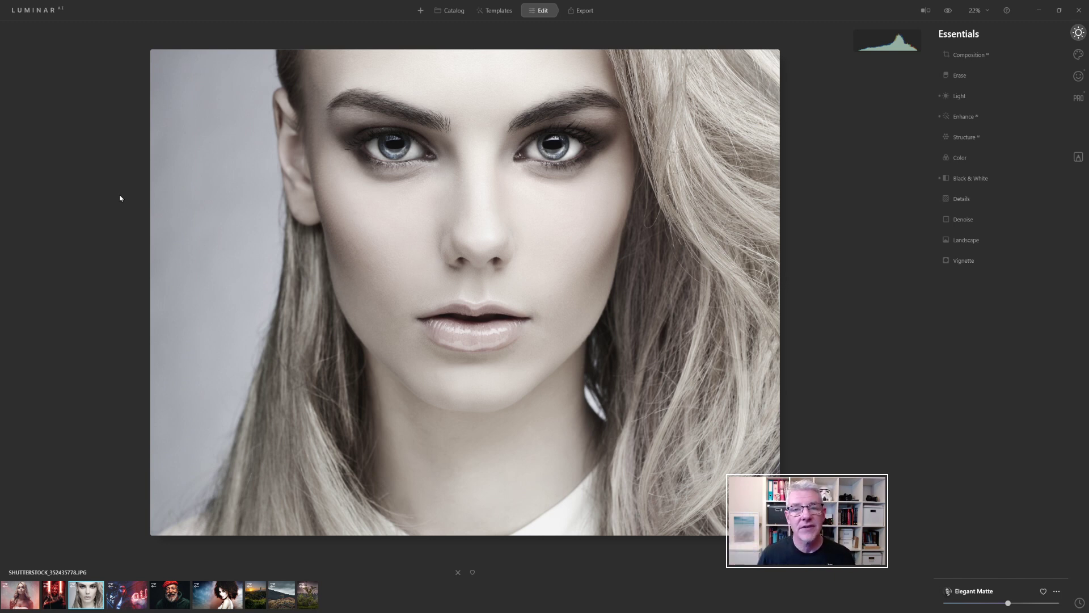
- Flip between the unedited original and the edited photo with the eye preview
{"action": "left_click", "coordinate": [947, 11]}
{"action": "left_click", "coordinate": [948, 11]}
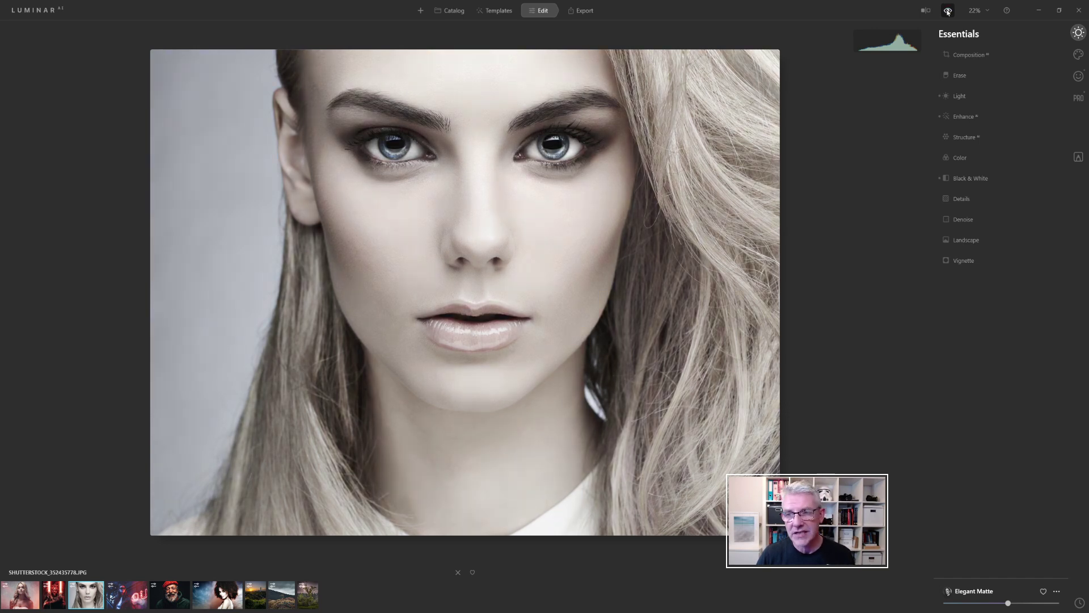
{"action": "left_click", "coordinate": [948, 11]}
- View the photo at 50% and 1200%, zoom back out, and switch to Export mode
{"action": "left_click", "coordinate": [976, 10]}
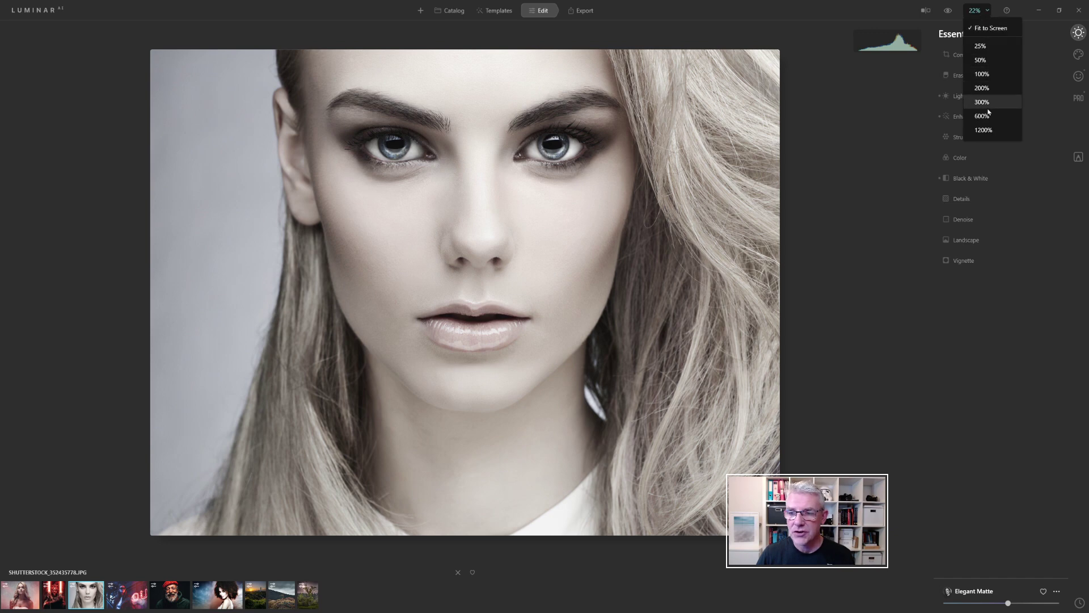
{"action": "left_click", "coordinate": [981, 59]}
{"action": "left_click", "coordinate": [989, 13]}
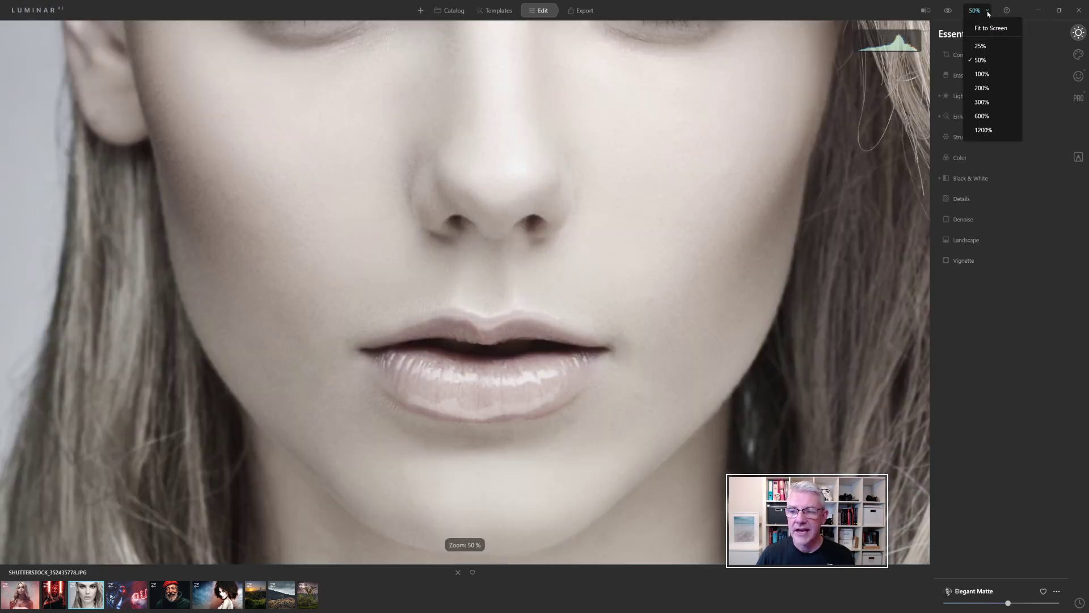
{"action": "left_click", "coordinate": [982, 132]}
{"action": "scroll", "coordinate": [548, 279], "scroll_direction": "down", "scroll_amount": 10}
{"action": "scroll", "coordinate": [549, 277], "scroll_direction": "down", "scroll_amount": 3}
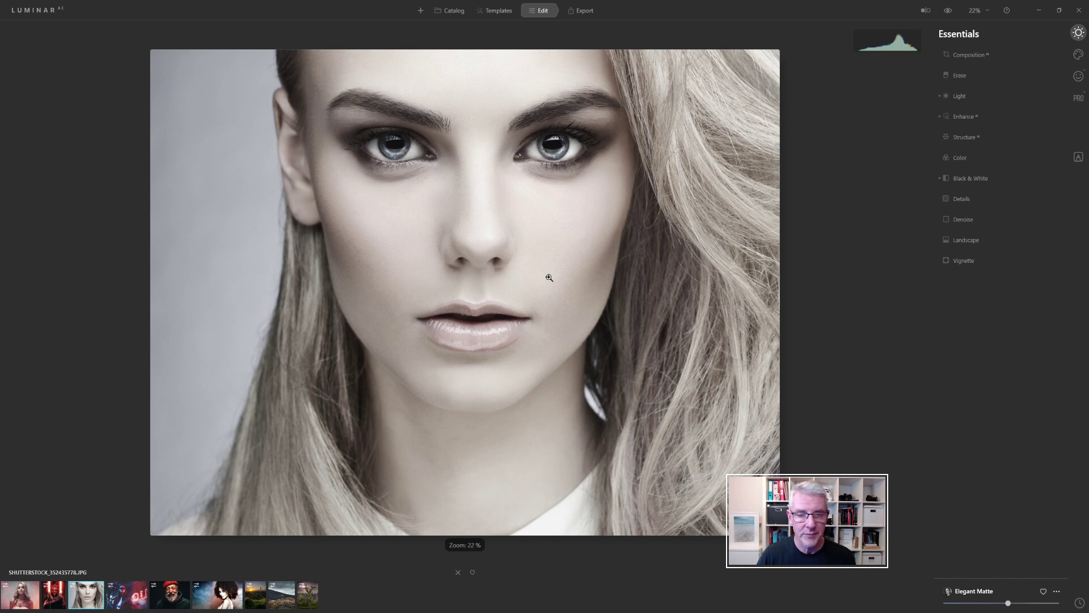
{"action": "key", "text": "ctrl+shift+e"}
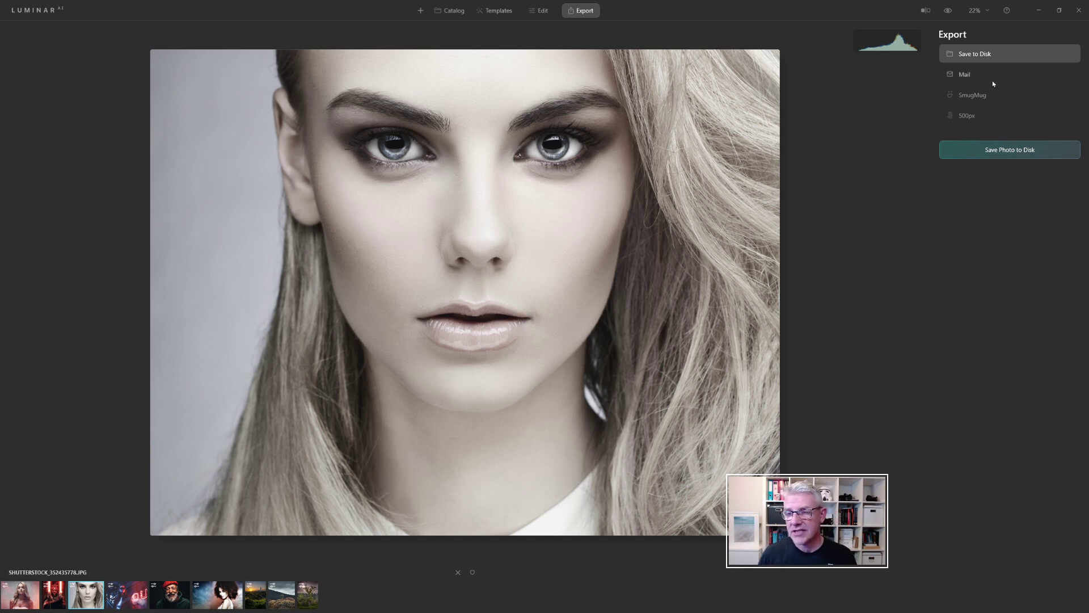
- Choose Save Photo to Disk with JPEG format and High sharpening
{"action": "left_click", "coordinate": [1003, 155]}
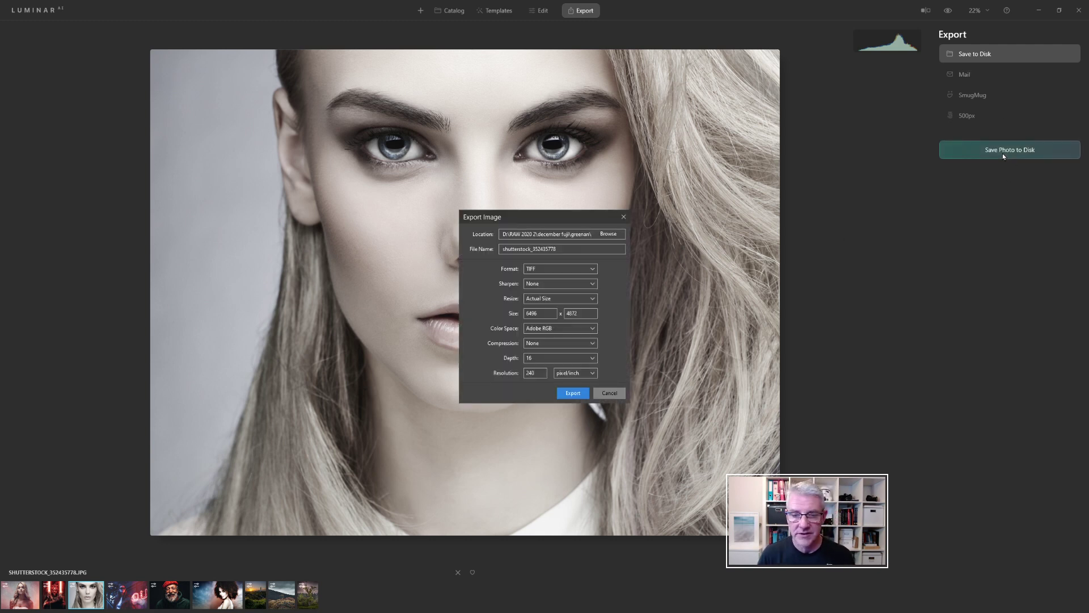
{"action": "left_click", "coordinate": [590, 270]}
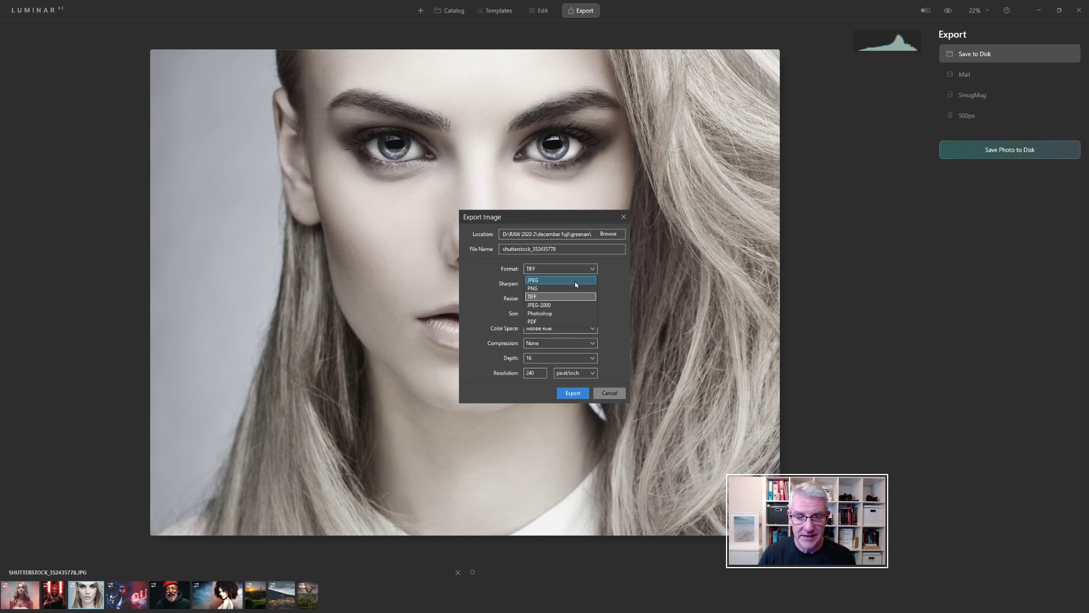
{"action": "left_click", "coordinate": [575, 280]}
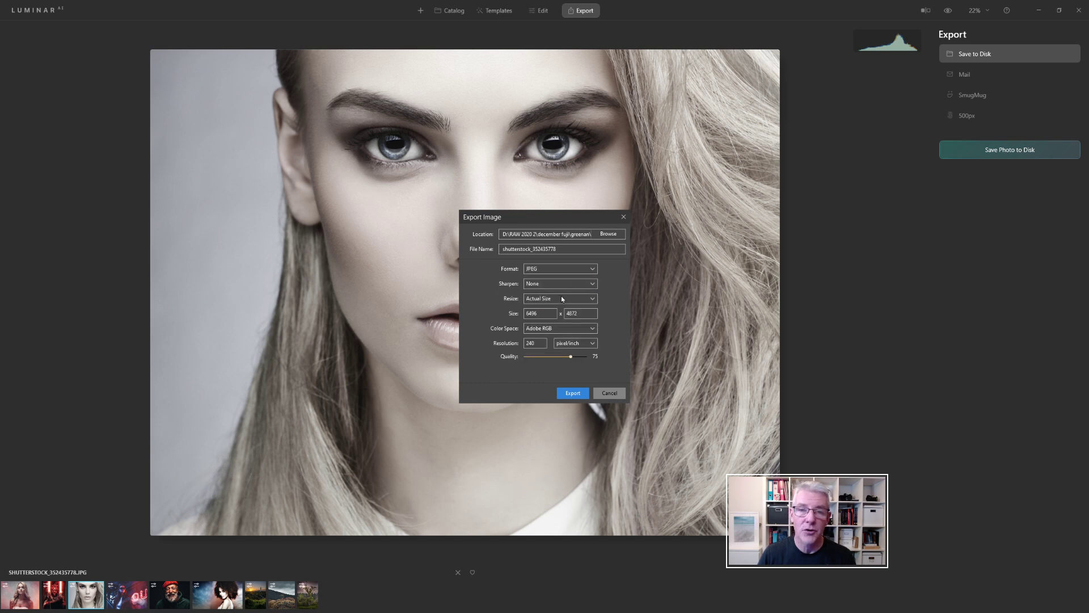
{"action": "left_click", "coordinate": [593, 284]}
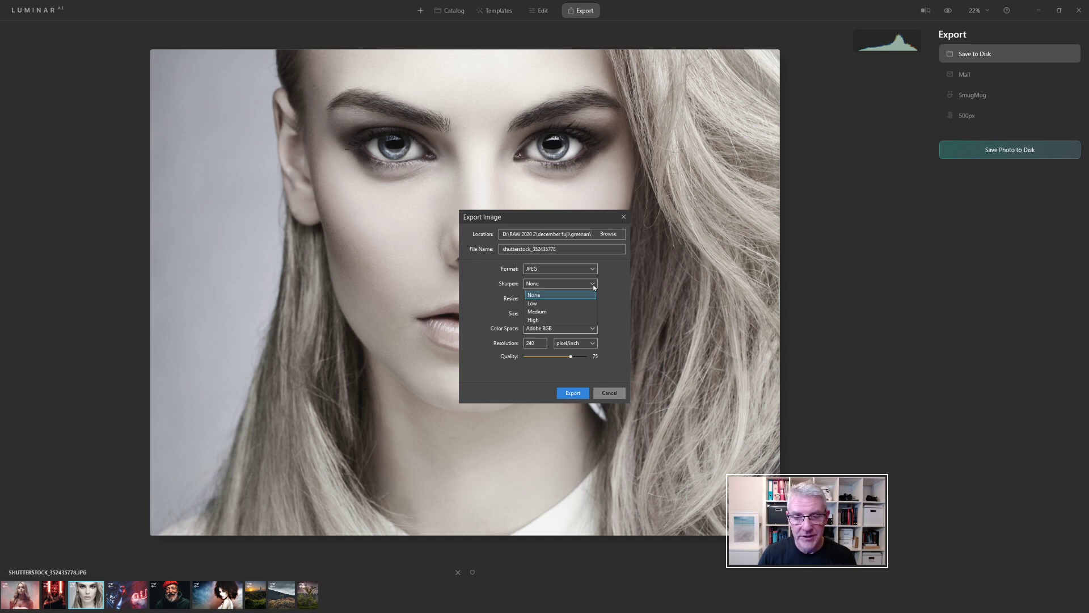
{"action": "left_click", "coordinate": [573, 320]}
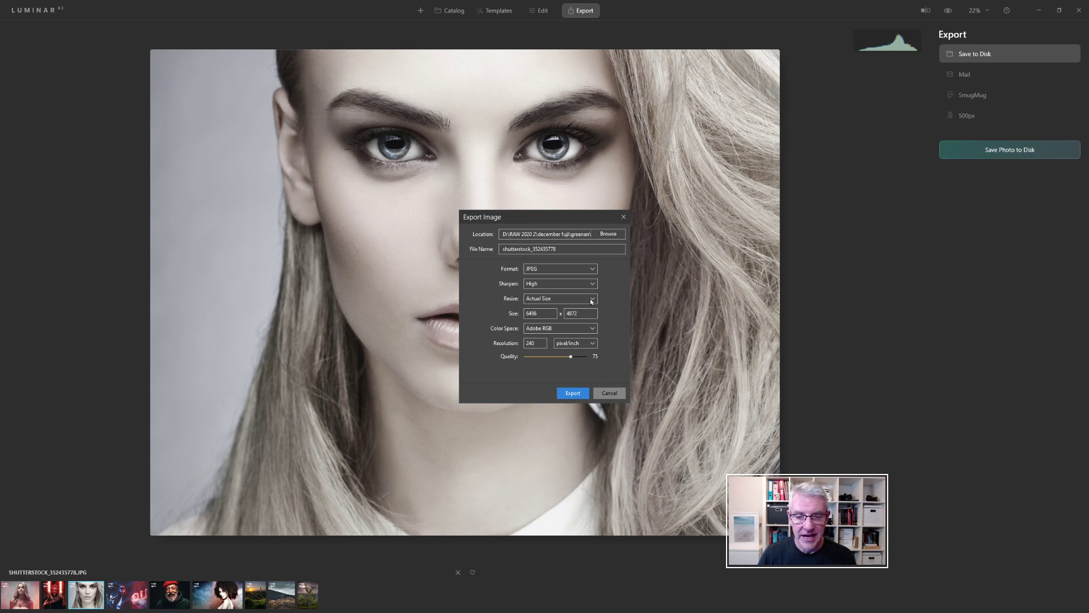
- Try Long Edge resizing and set the export colour space to sRGB
{"action": "left_click", "coordinate": [590, 299]}
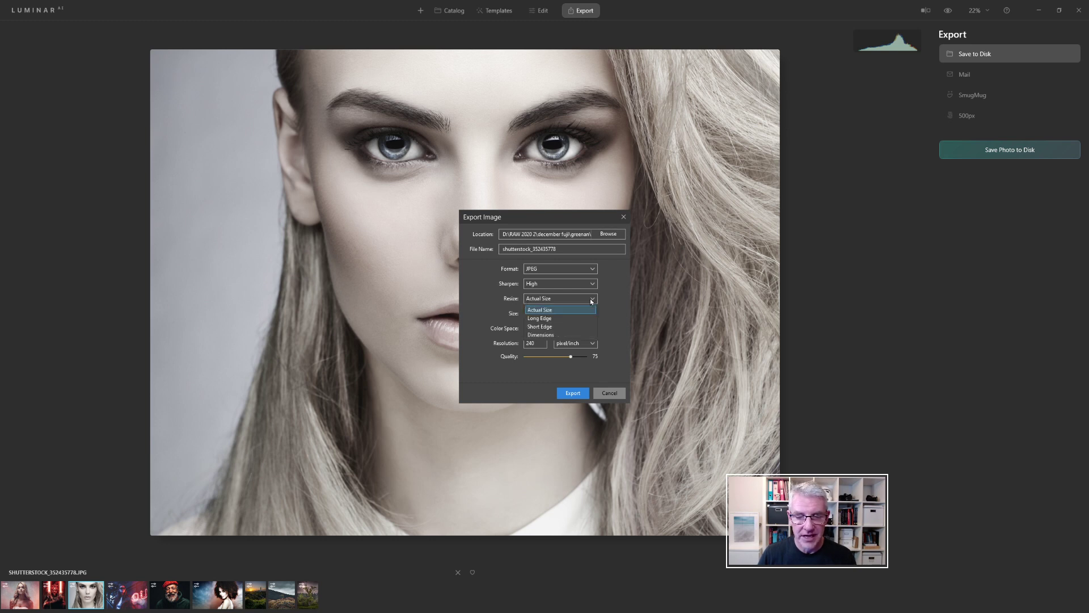
{"action": "left_click", "coordinate": [564, 317]}
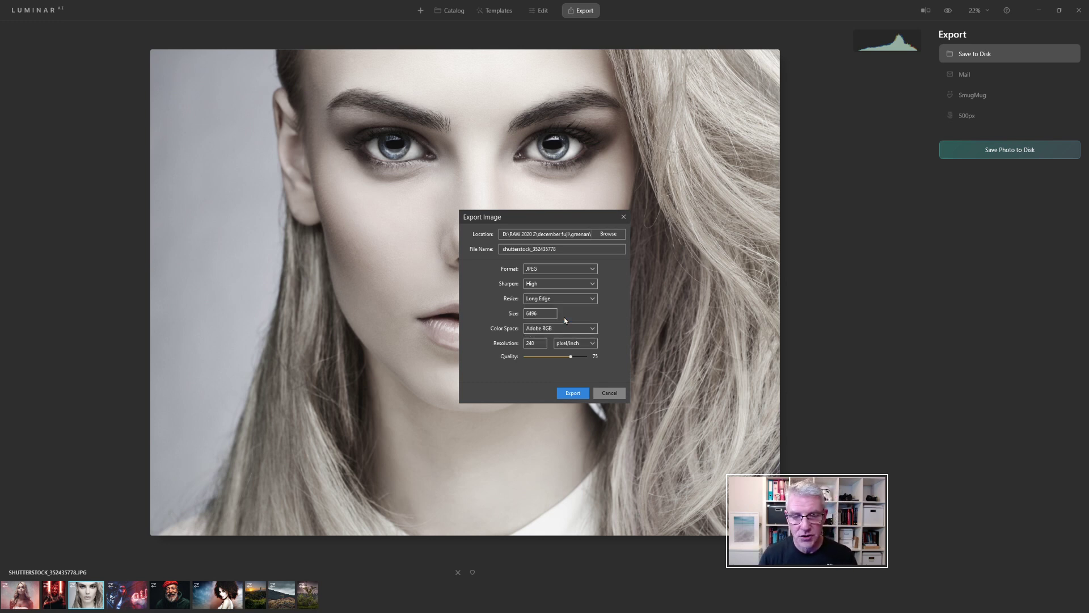
{"action": "double_click", "coordinate": [525, 316]}
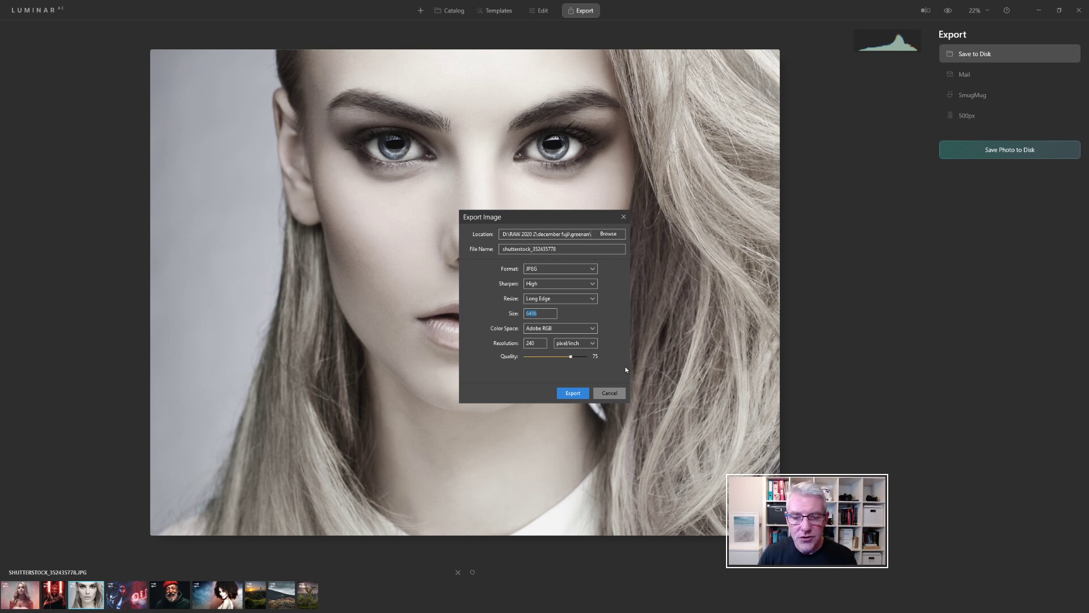
{"action": "left_click", "coordinate": [592, 329]}
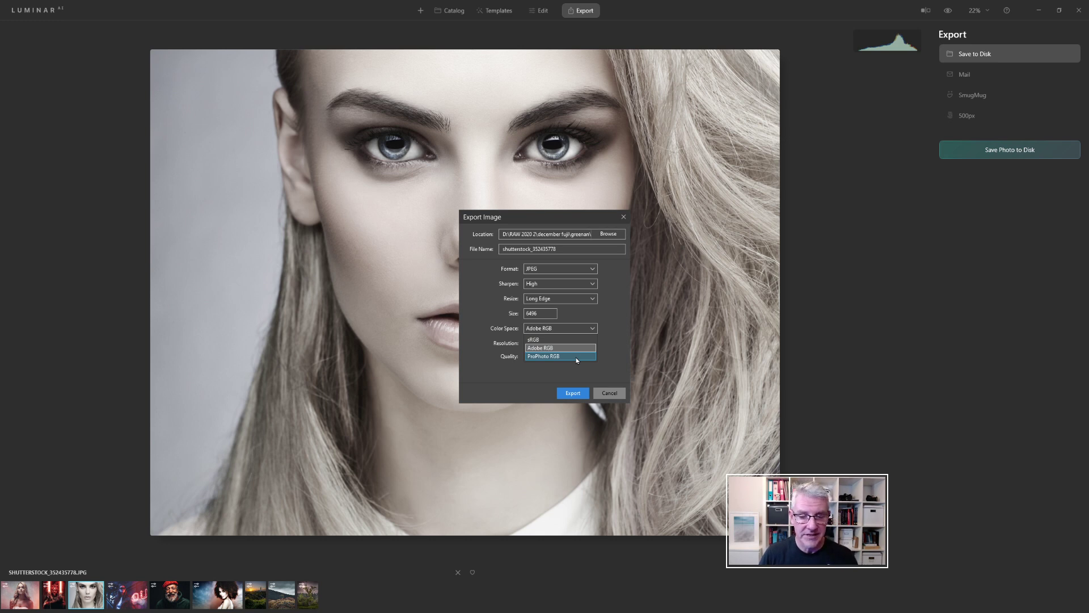
{"action": "left_click", "coordinate": [577, 340]}
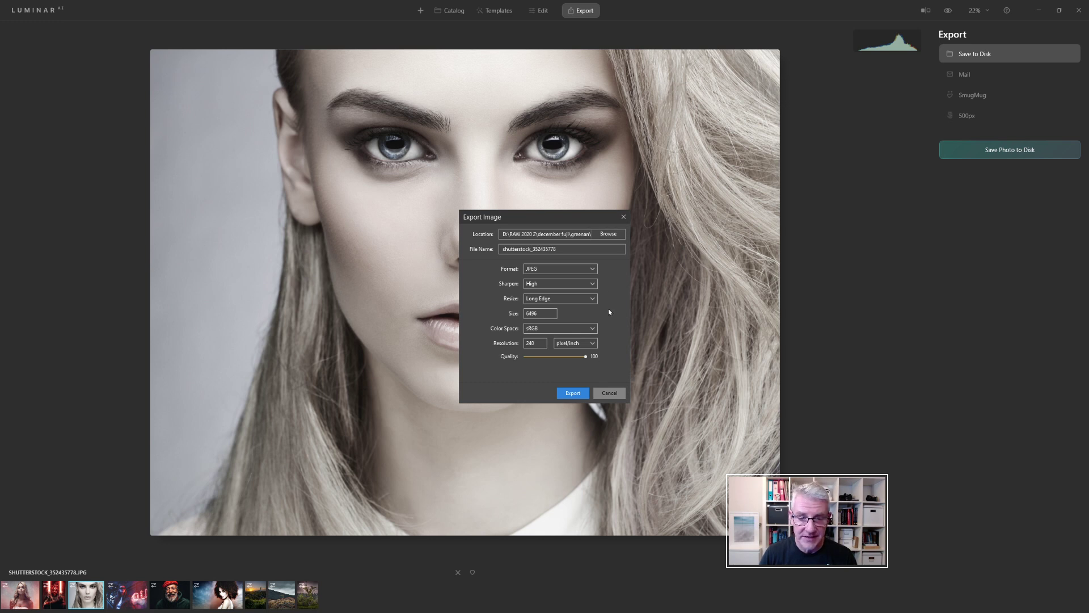
- Switch Resize to Actual Size and change the resolution from 240 to 300 pixels per inch
{"action": "left_click", "coordinate": [594, 297]}
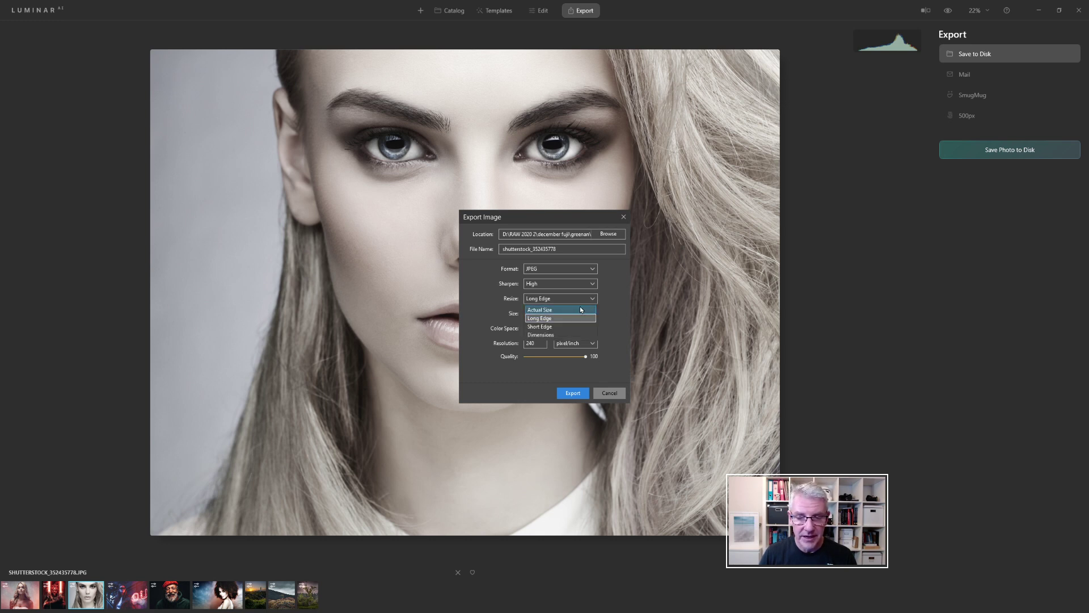
{"action": "left_click", "coordinate": [542, 310]}
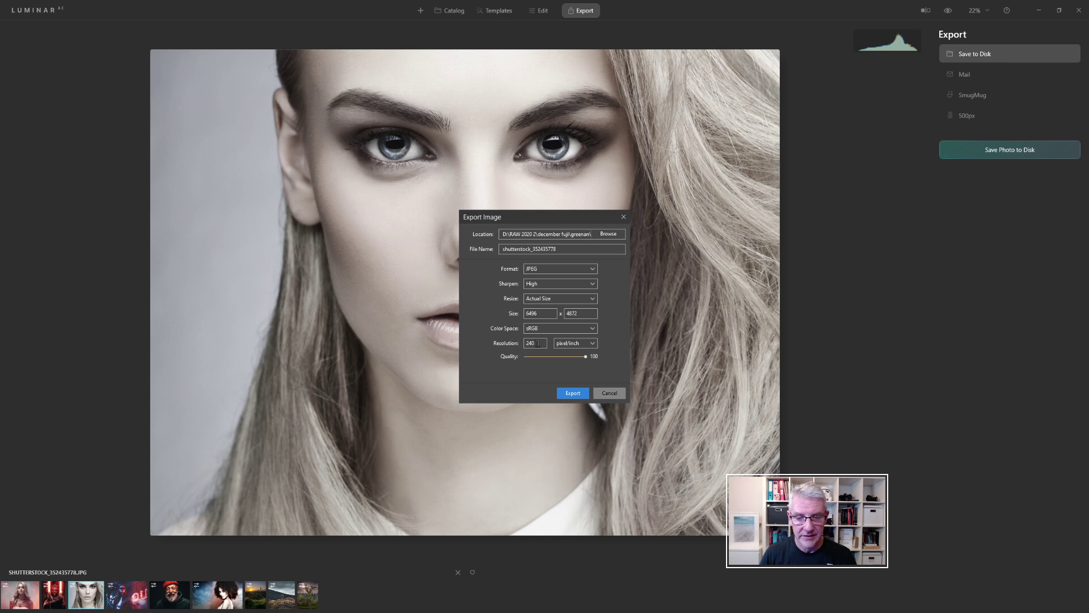
{"action": "left_click_drag", "start_coordinate": [538, 343], "coordinate": [523, 346]}
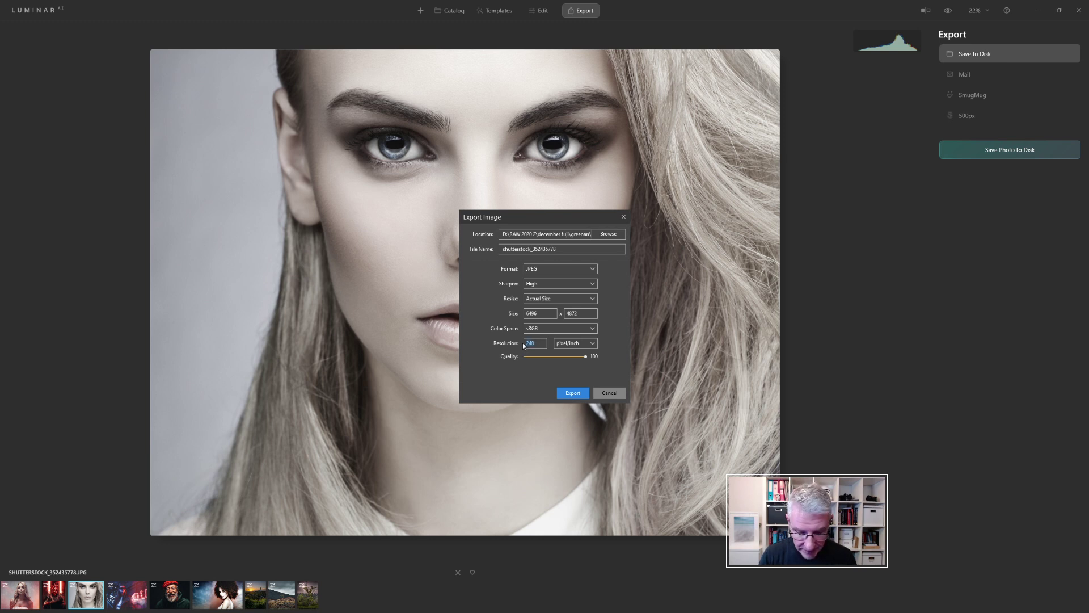
{"action": "type", "text": "300"}
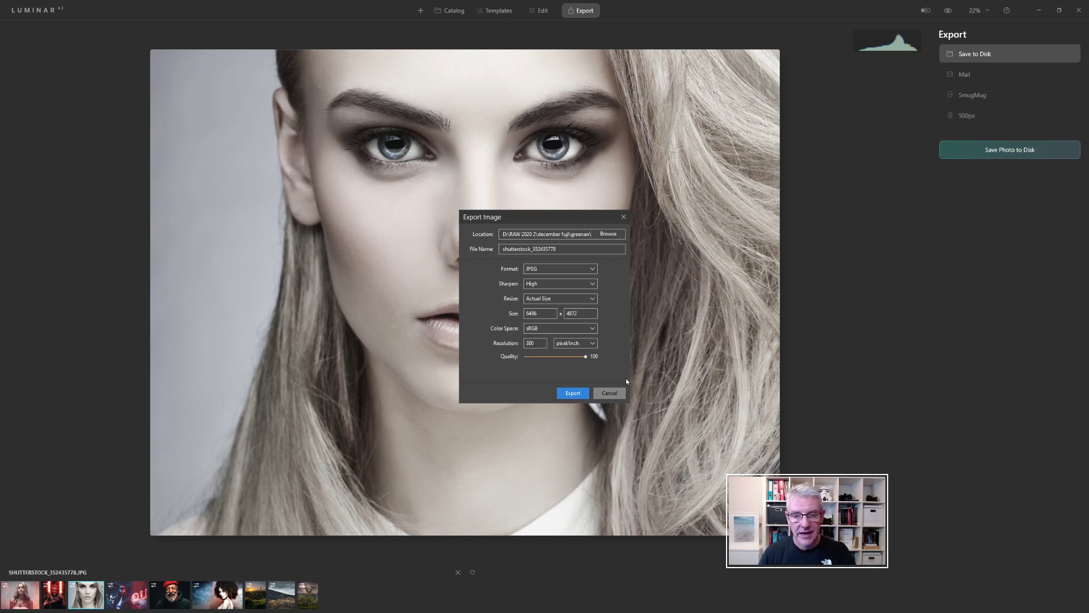
{"action": "left_click", "coordinate": [610, 235]}
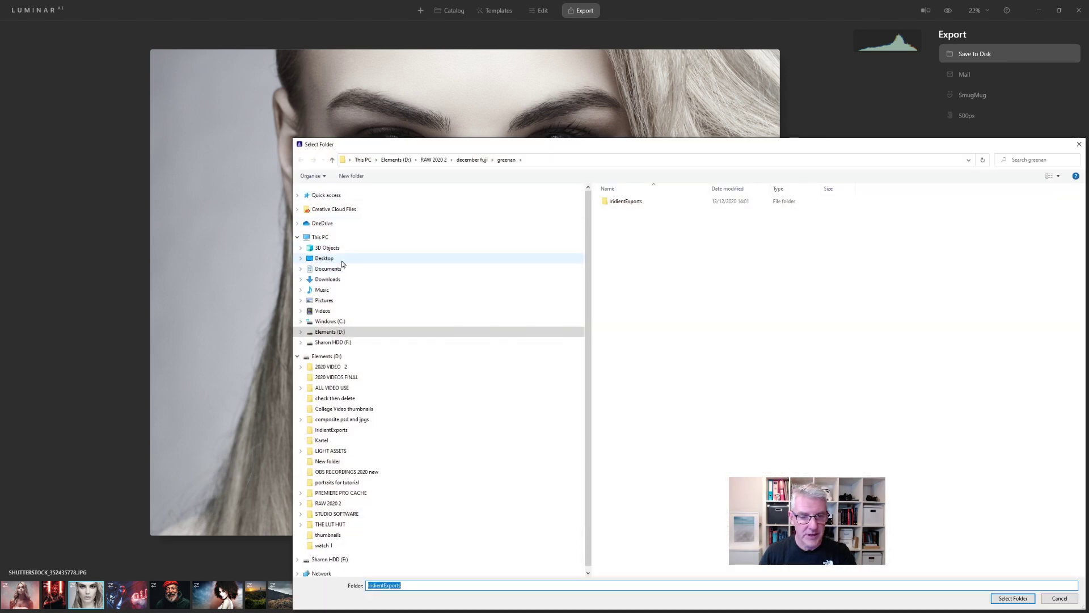
- Create a Desktop folder named LUMINAR AI TEST and select it as the export destination
{"action": "left_click", "coordinate": [335, 258]}
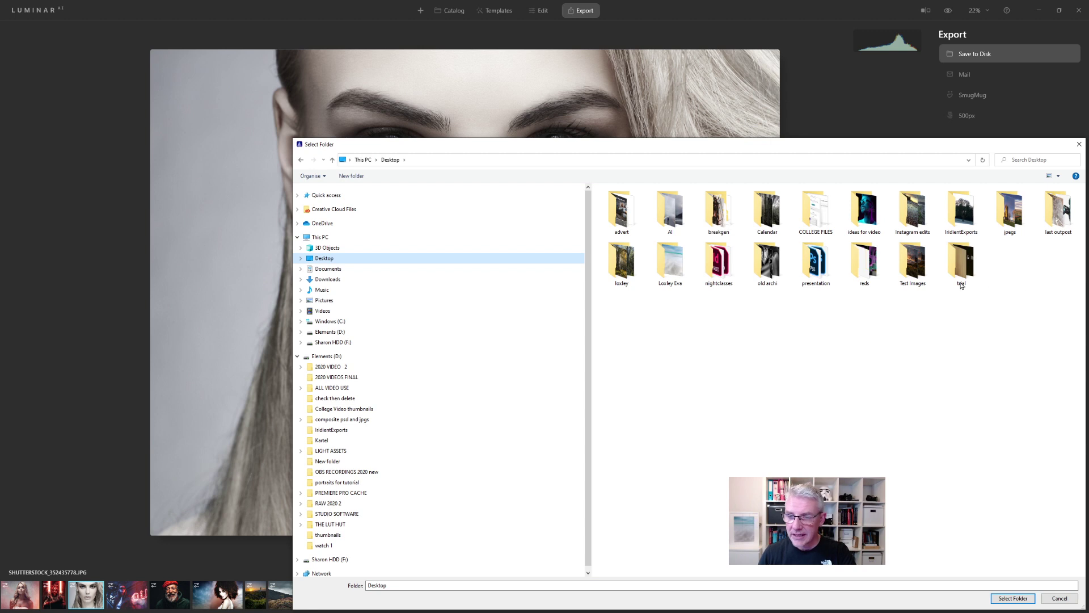
{"action": "left_click", "coordinate": [919, 311]}
{"action": "right_click", "coordinate": [920, 311]}
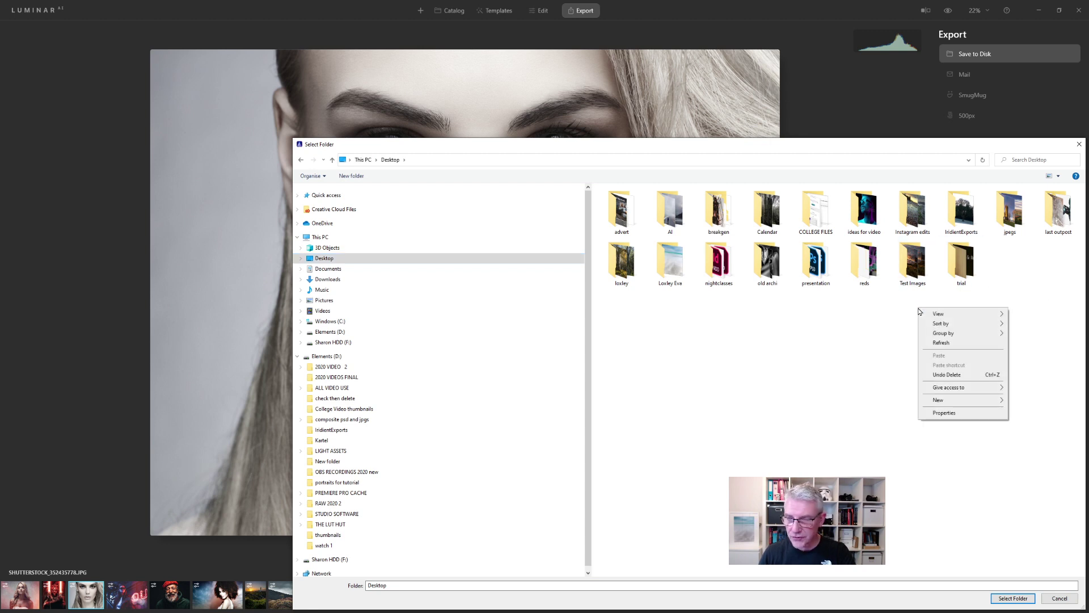
{"action": "mouse_move", "coordinate": [969, 402]}
{"action": "left_click", "coordinate": [901, 403]}
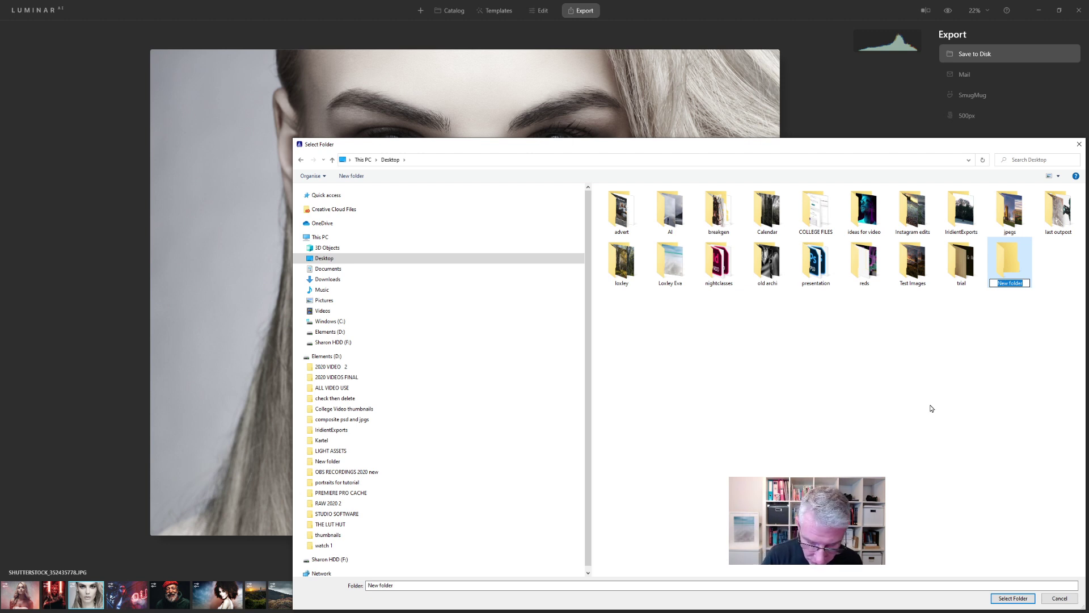
{"action": "type", "text": "LUMINAR"}
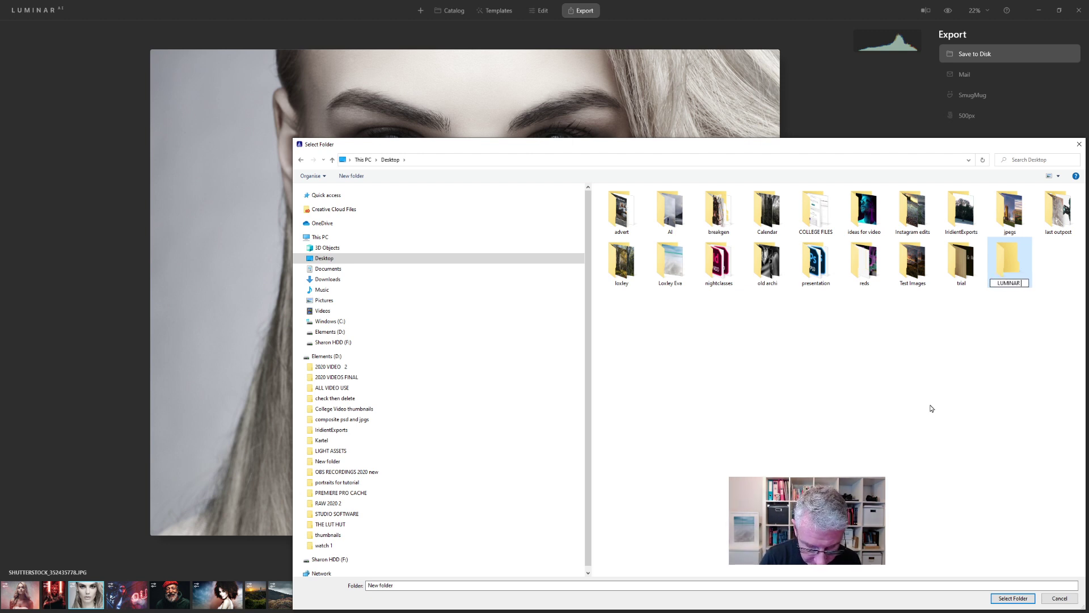
{"action": "type", "text": " AI"}
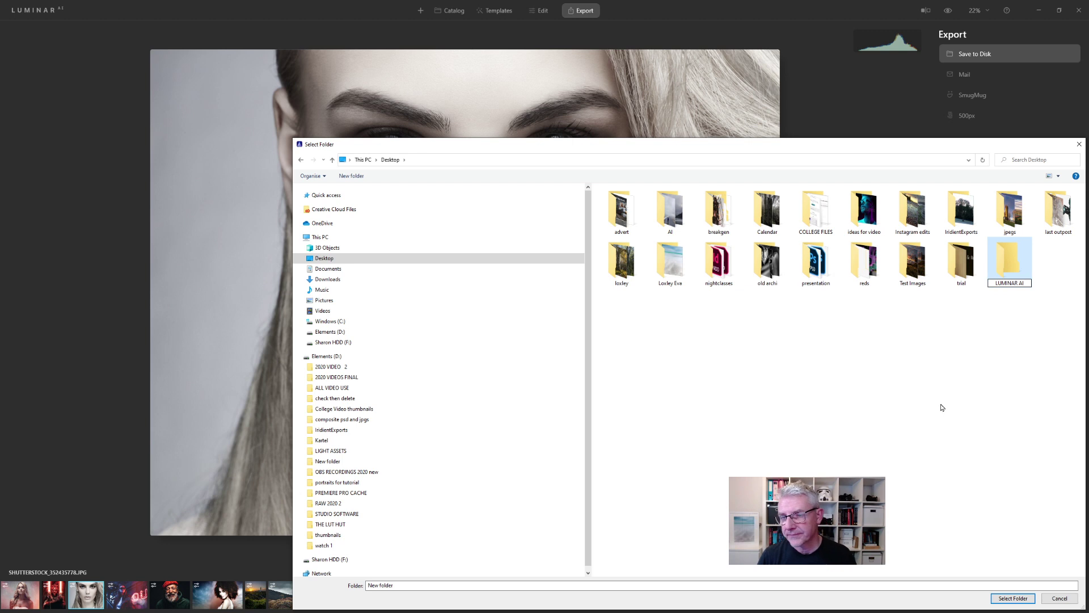
{"action": "type", "text": " TEST"}
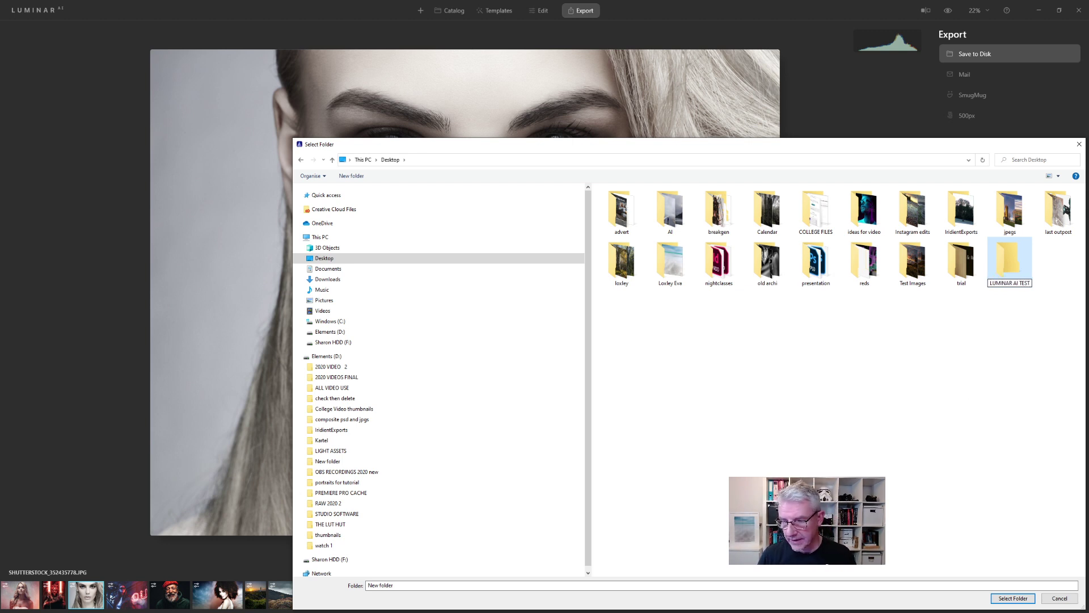
{"action": "key", "text": "Return"}
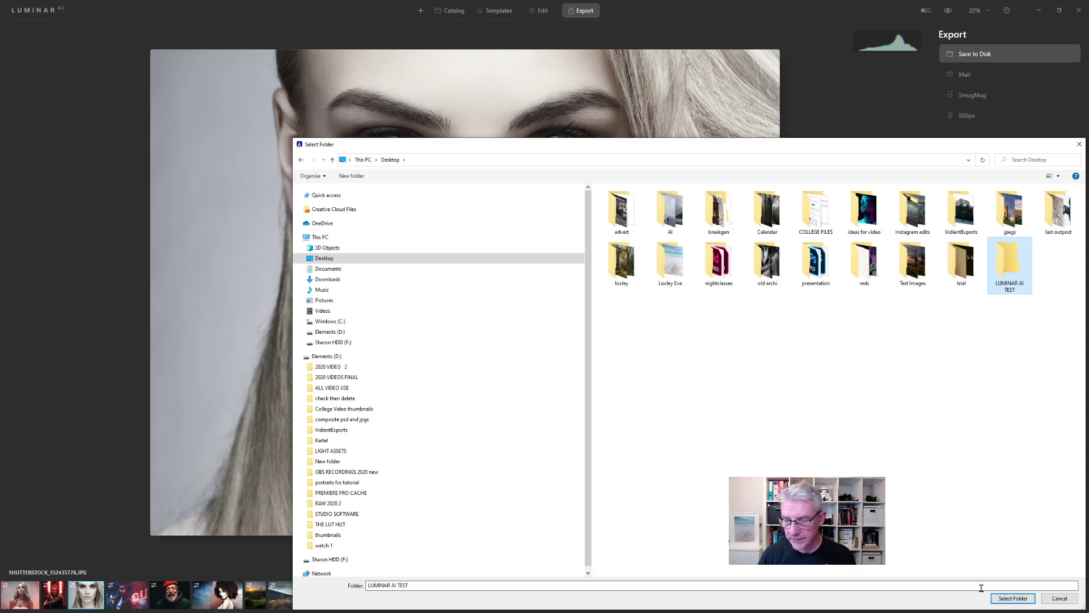
{"action": "left_click", "coordinate": [1013, 602]}
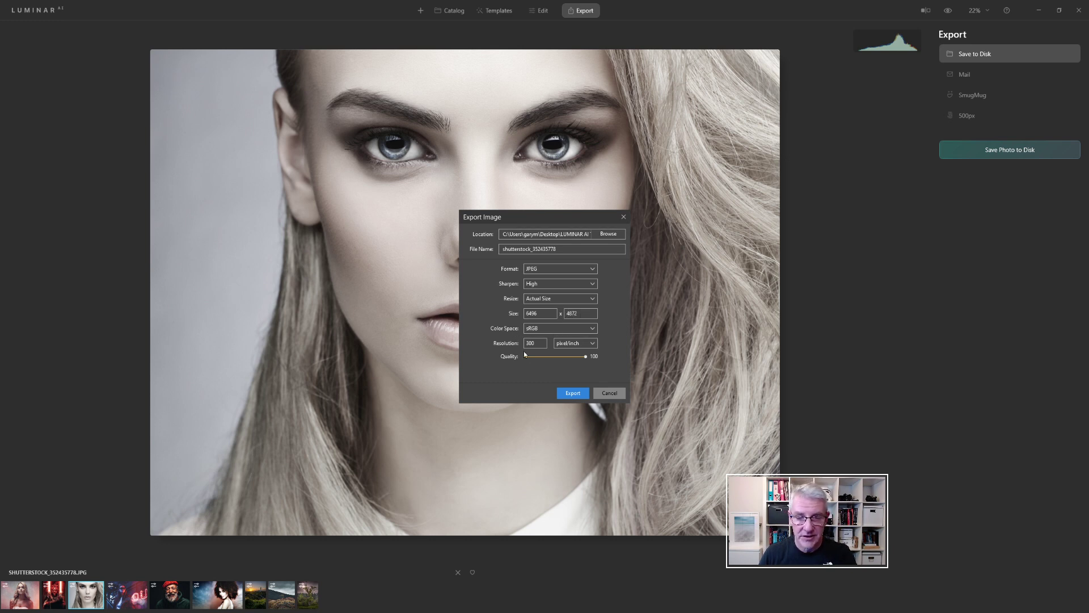
- Export the full-size JPEG, then reopen Save to Disk with Long Edge resizing
{"action": "left_click", "coordinate": [573, 394]}
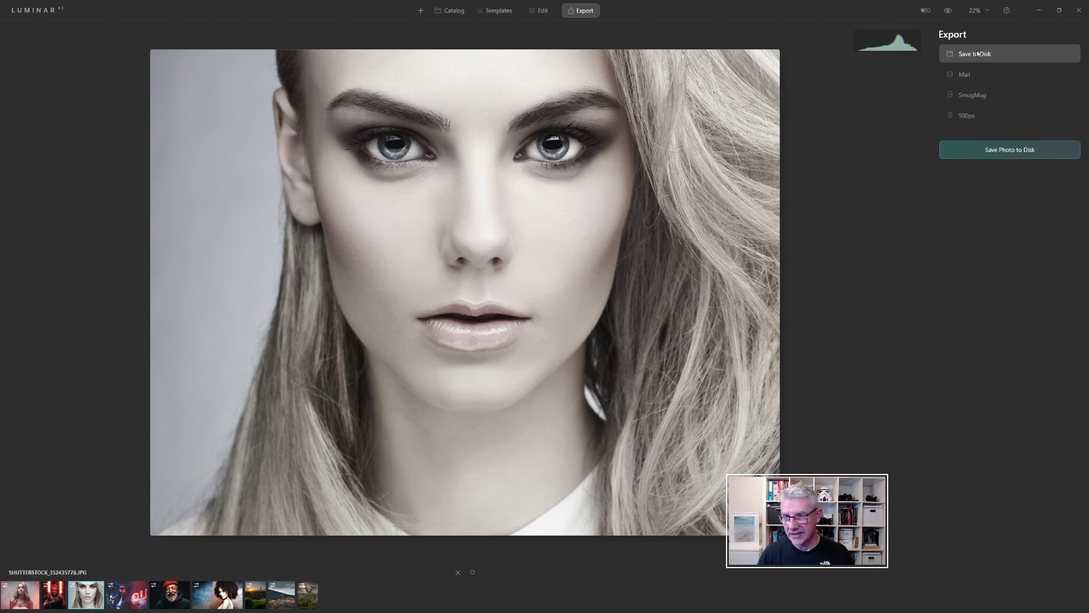
{"action": "left_click", "coordinate": [1000, 148]}
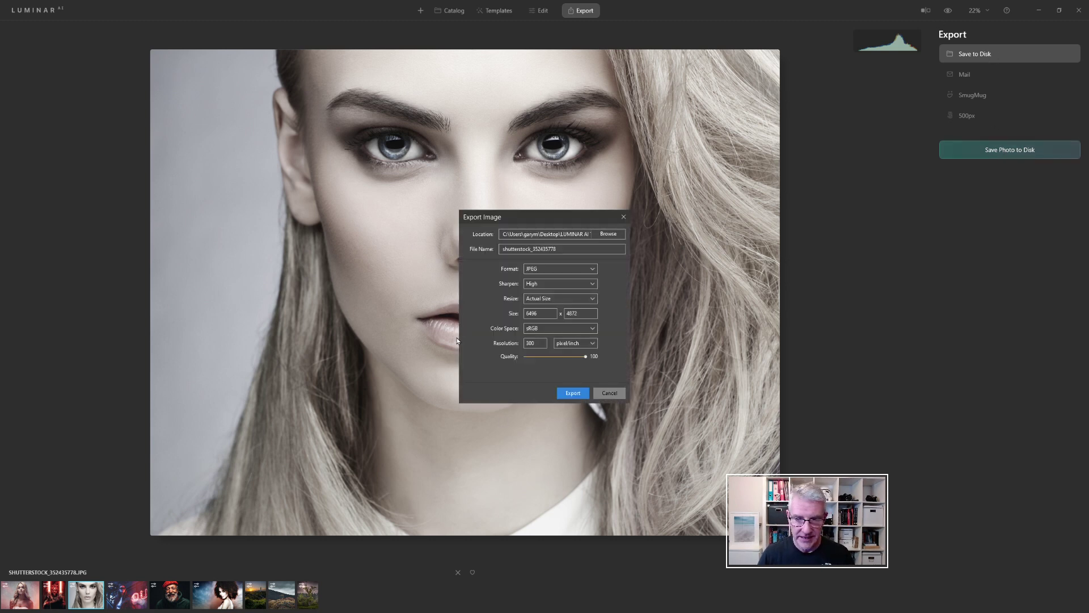
{"action": "left_click", "coordinate": [592, 298]}
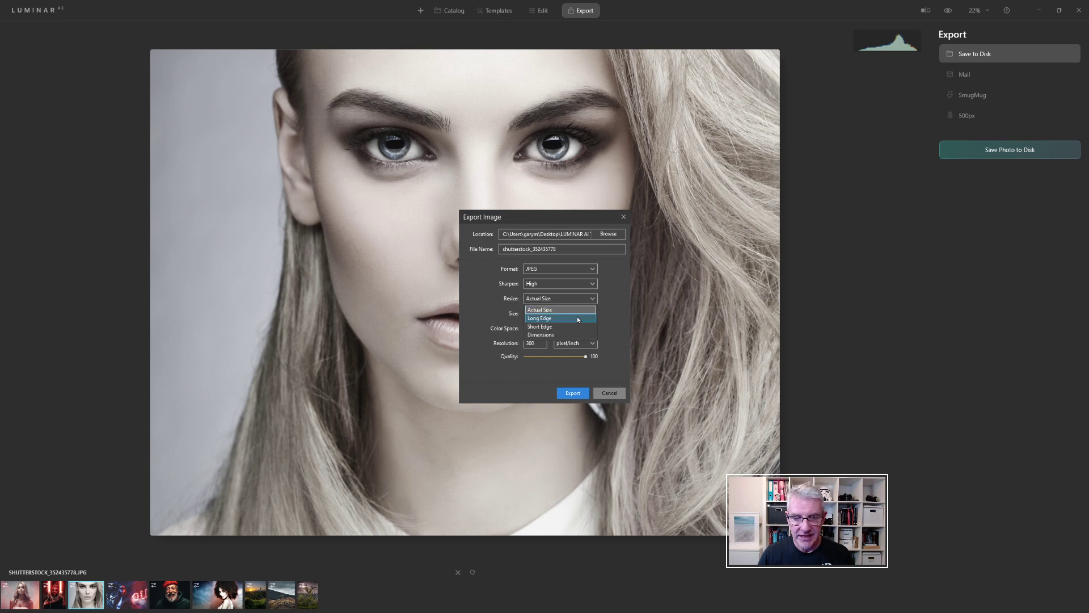
{"action": "left_click", "coordinate": [578, 318]}
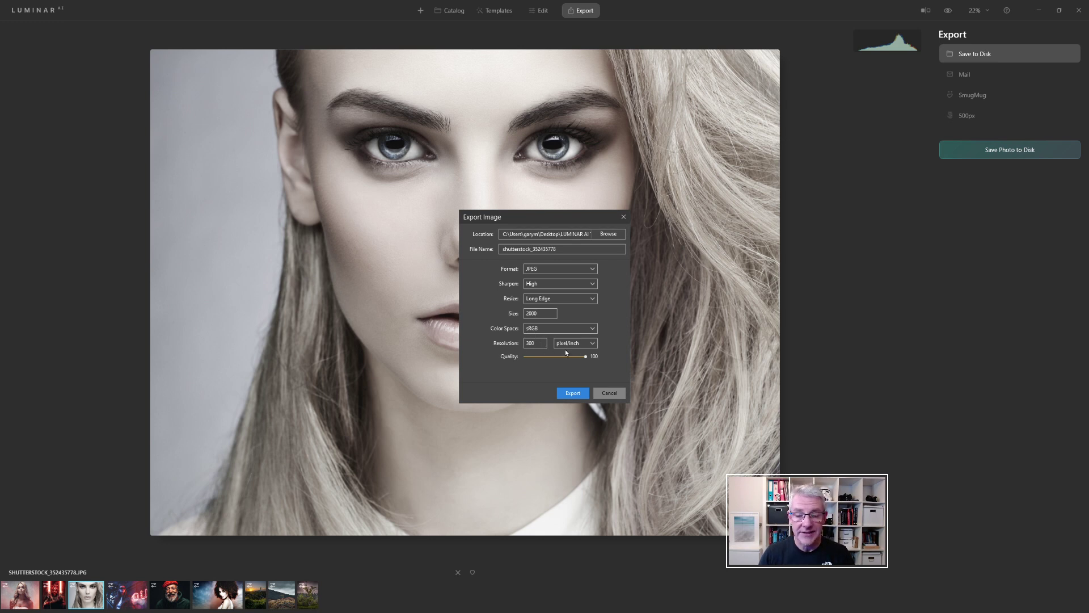
- Export the 2000px long-edge copy, resolve the duplicate-name prompt, and minimize Luminar AI
{"action": "left_click", "coordinate": [579, 395]}
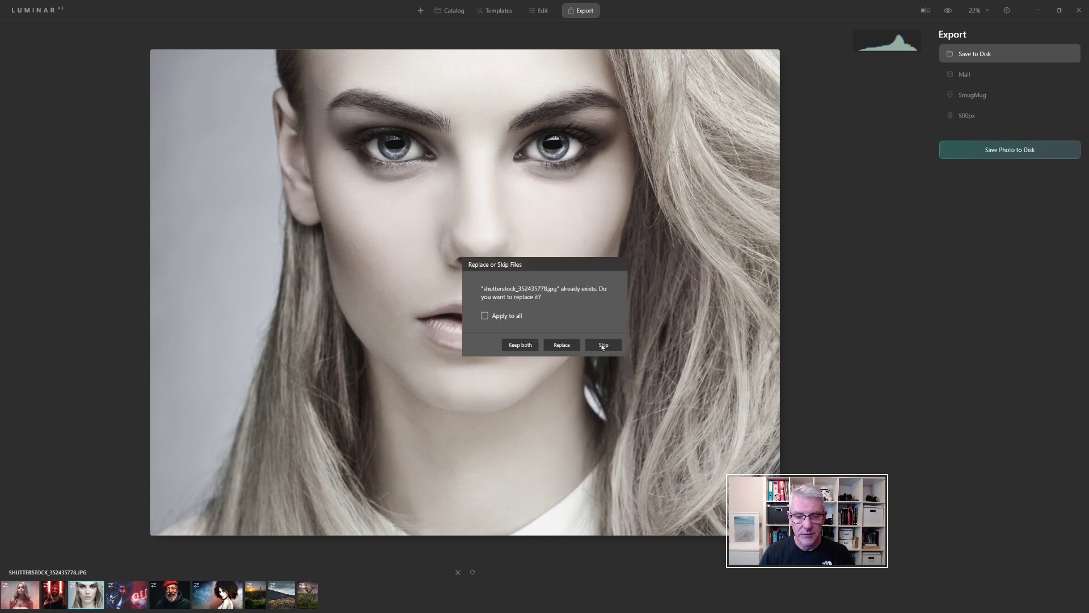
{"action": "left_click", "coordinate": [520, 345]}
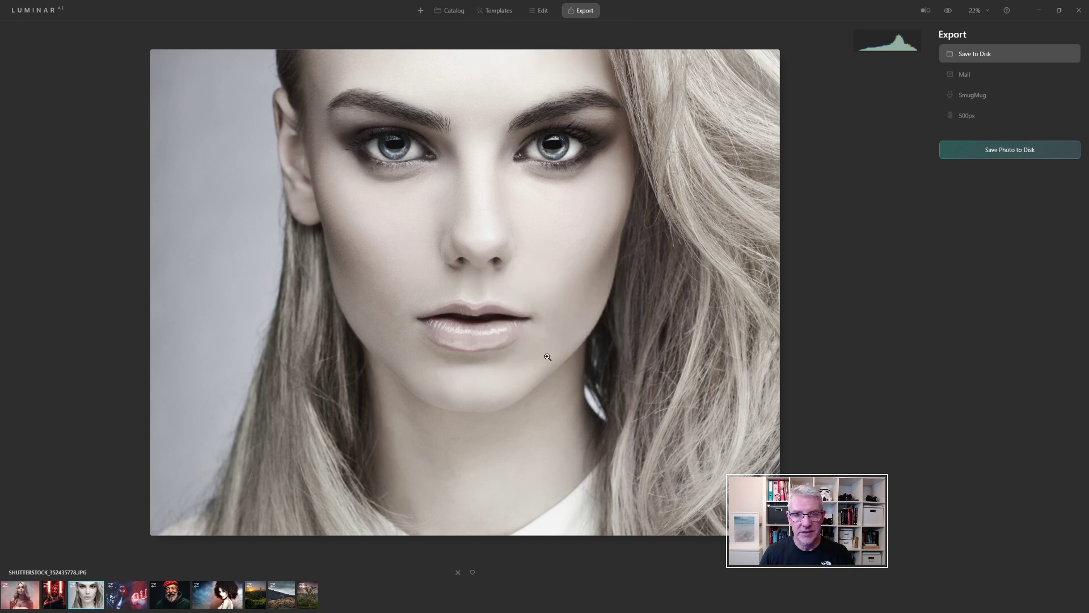
{"action": "left_click", "coordinate": [1039, 10]}
- Bring up both Photos windows and view the right portrait at actual size around the eye
{"action": "left_click", "coordinate": [1040, 6]}
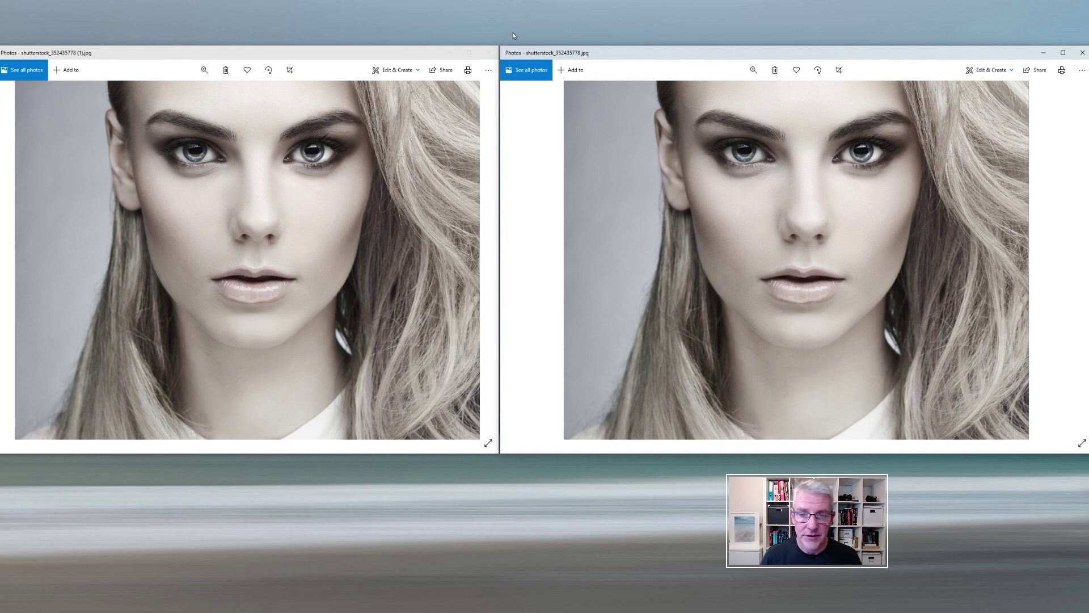
{"action": "right_click", "coordinate": [796, 185]}
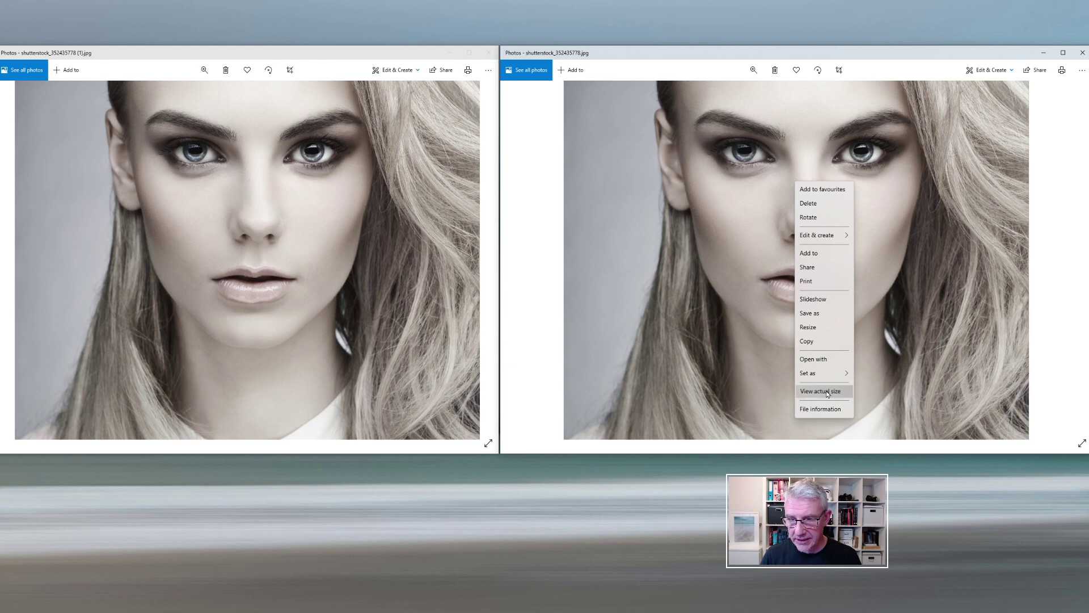
{"action": "left_click", "coordinate": [828, 393]}
{"action": "scroll", "coordinate": [802, 335], "scroll_direction": "up", "scroll_amount": 4}
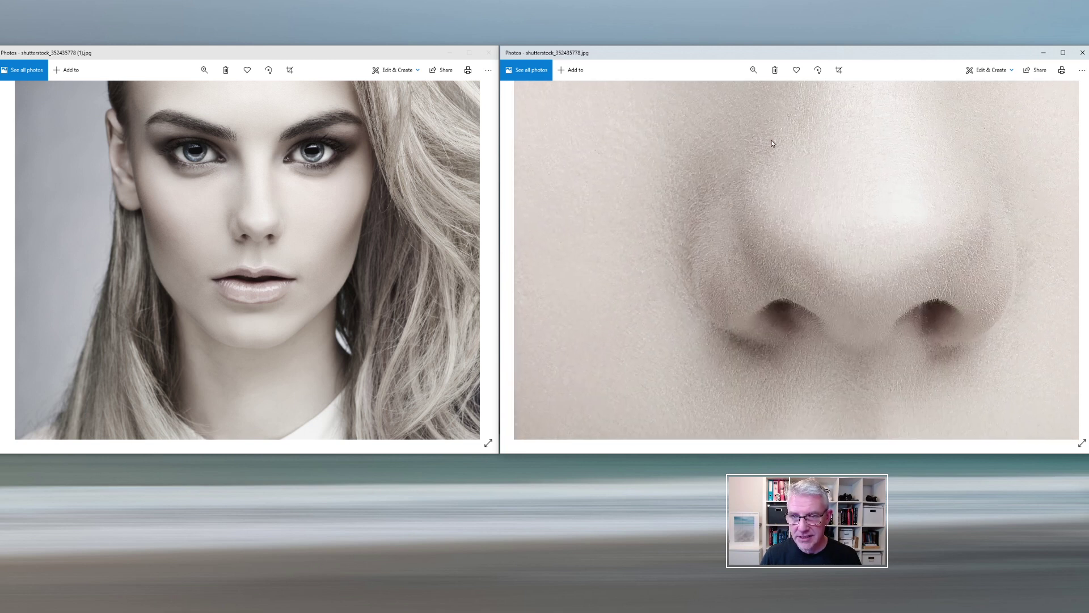
{"action": "left_click_drag", "start_coordinate": [772, 142], "coordinate": [834, 369]}
{"action": "left_click_drag", "start_coordinate": [702, 174], "coordinate": [995, 334]}
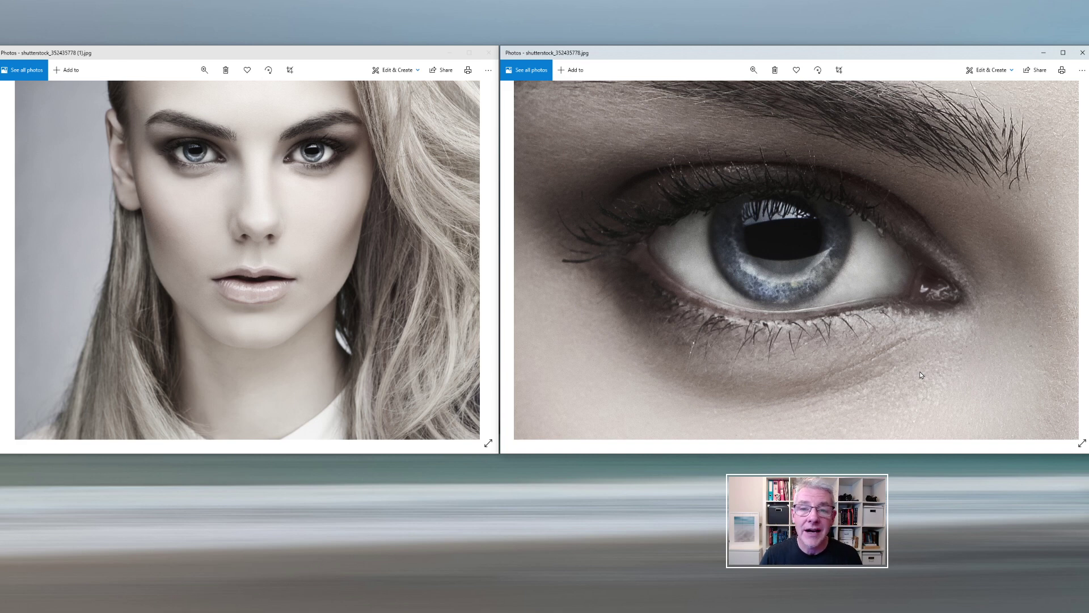
- View the left portrait at actual size around the eyes, then fit both portraits back to their windows
{"action": "right_click", "coordinate": [229, 223]}
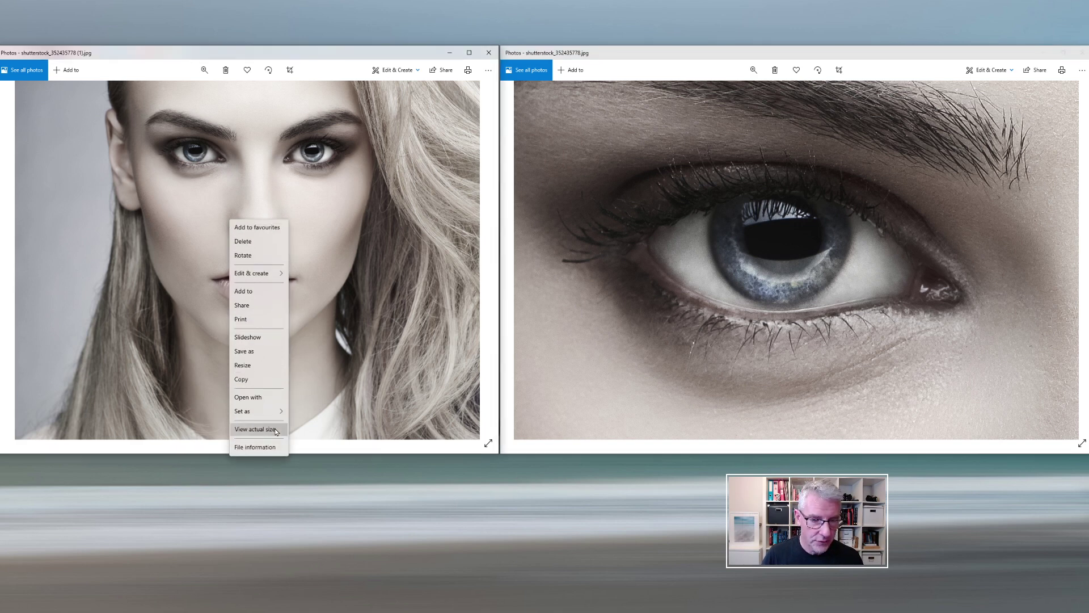
{"action": "left_click", "coordinate": [277, 430]}
{"action": "left_click_drag", "start_coordinate": [270, 198], "coordinate": [301, 324]}
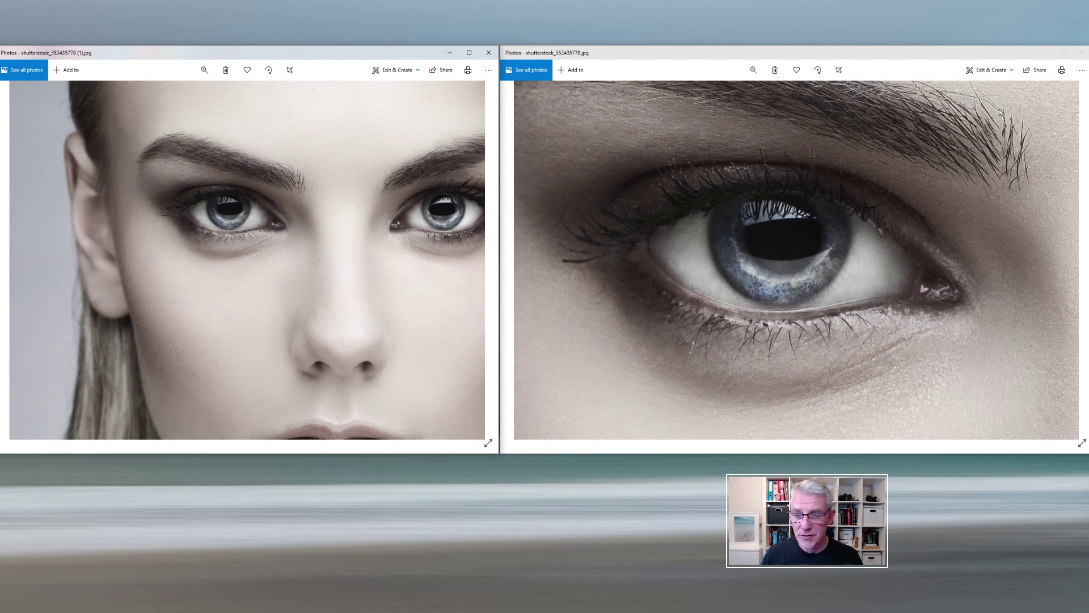
{"action": "double_click", "coordinate": [881, 196]}
{"action": "double_click", "coordinate": [390, 273]}
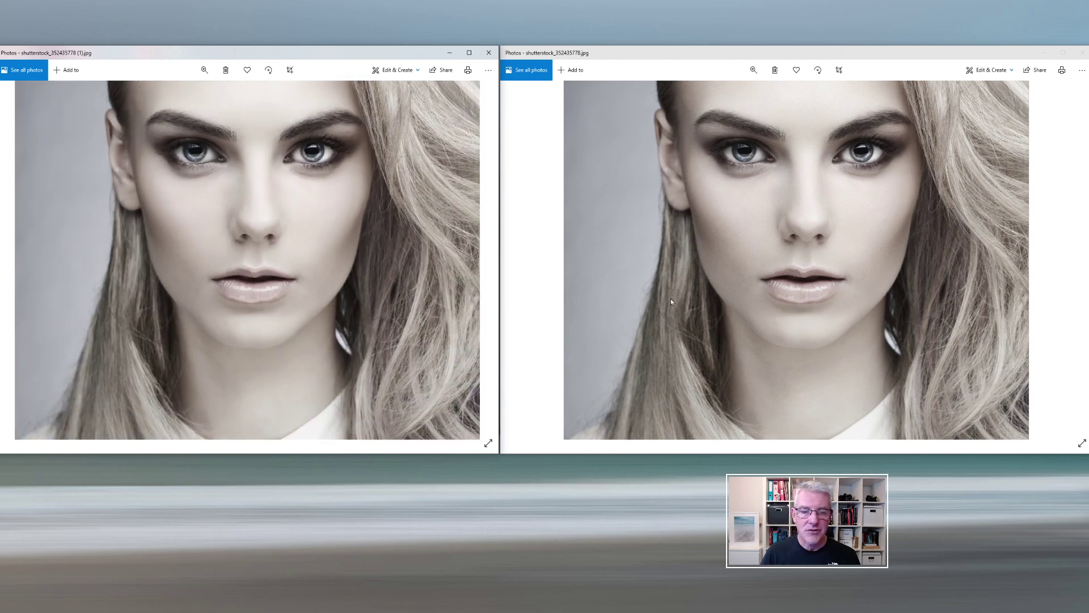